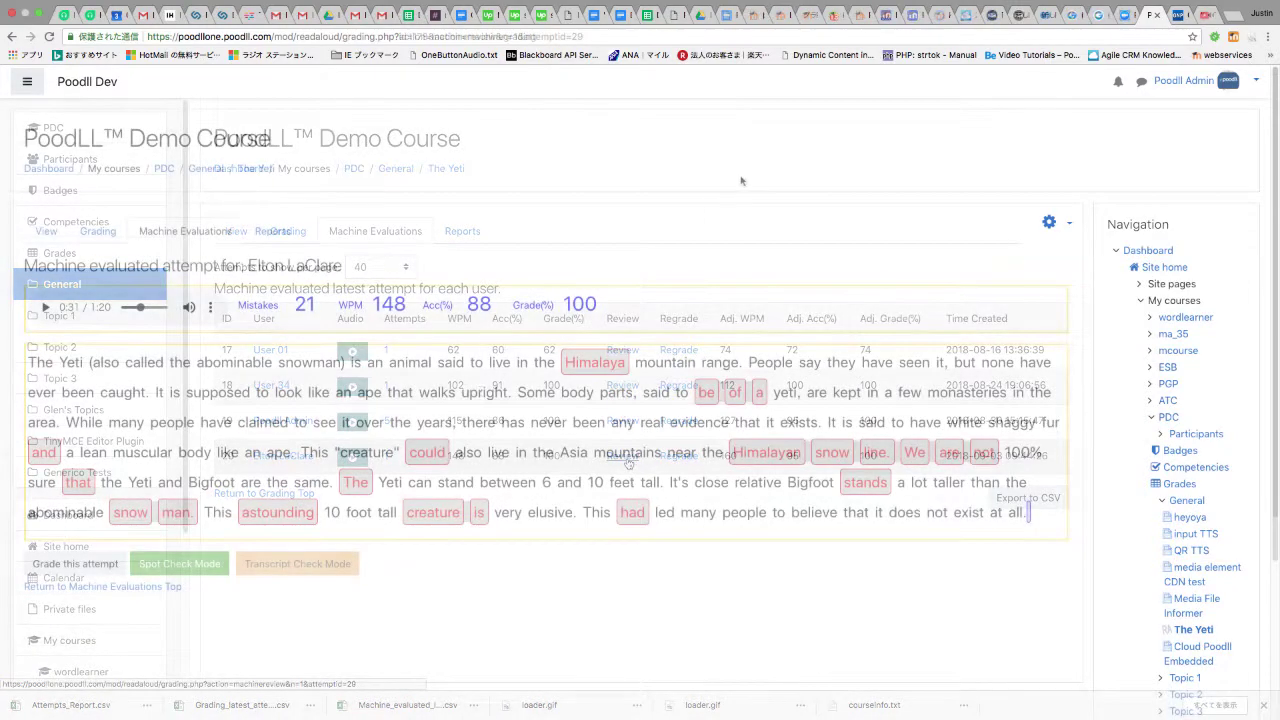
- Check the transcript for 'astounding', then set Error estimation to Fixed
{"action": "left_click", "coordinate": [284, 512]}
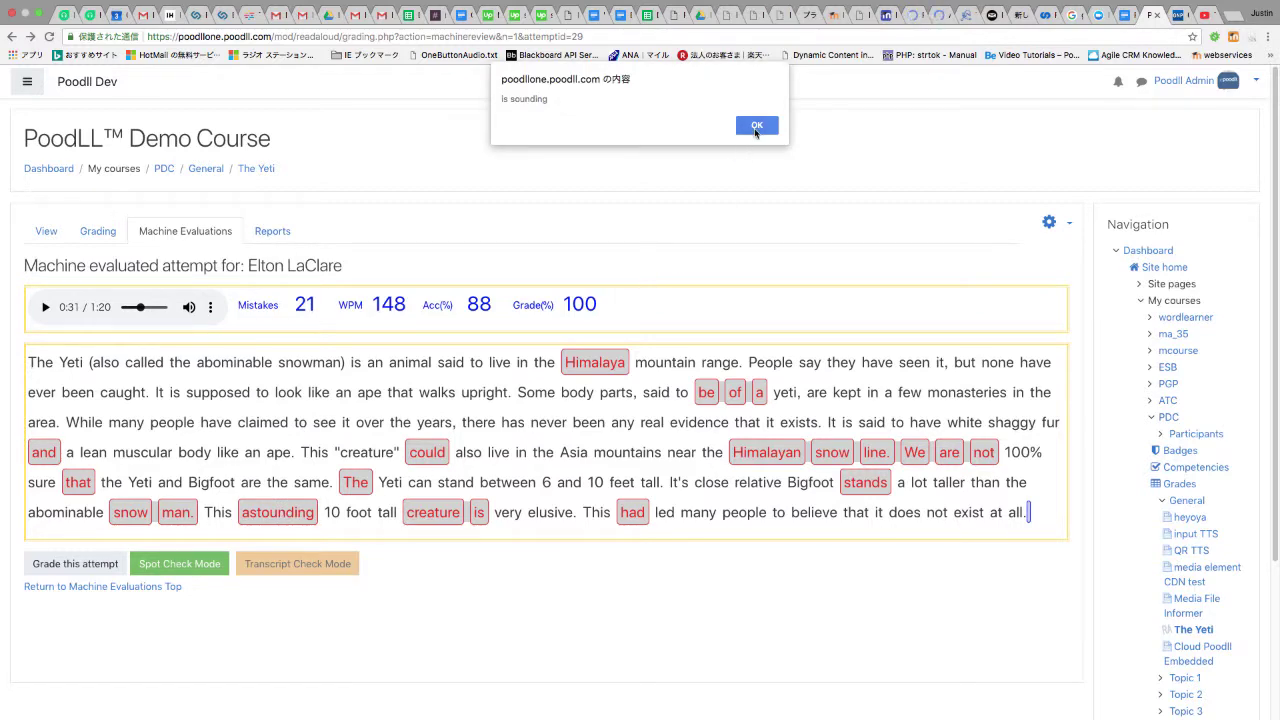
{"action": "left_click", "coordinate": [756, 126]}
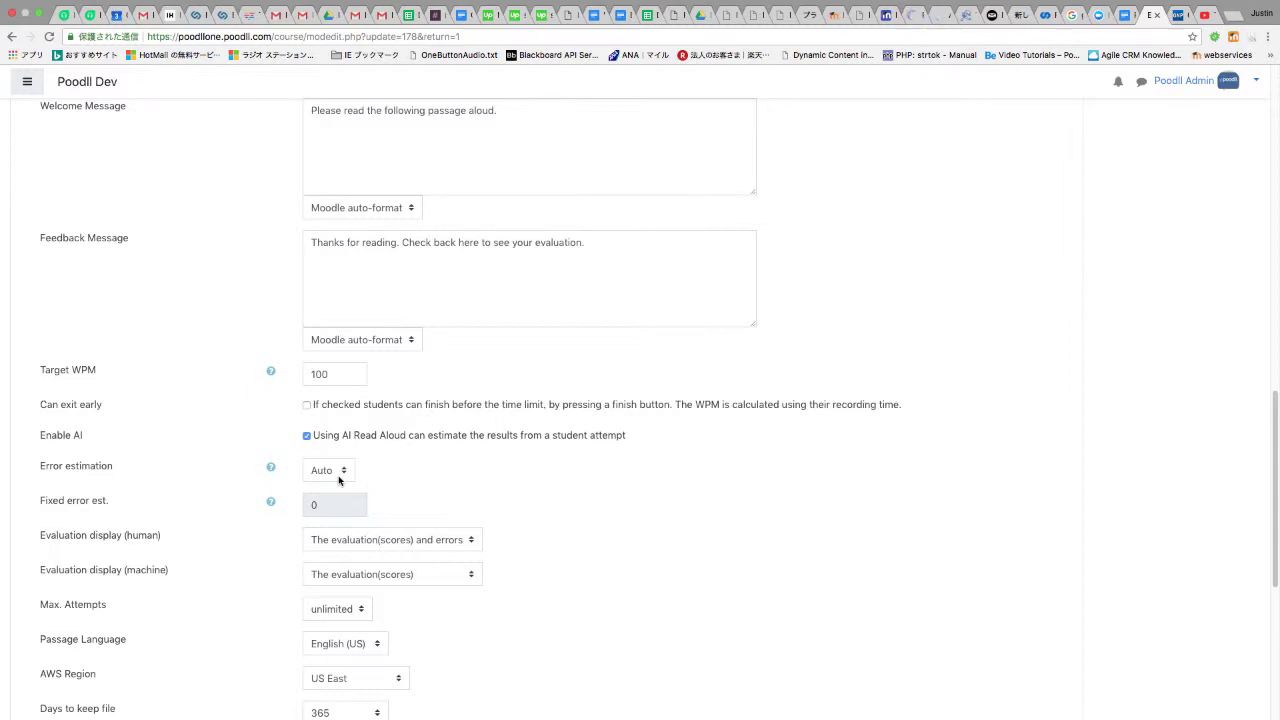
{"action": "left_click", "coordinate": [338, 480]}
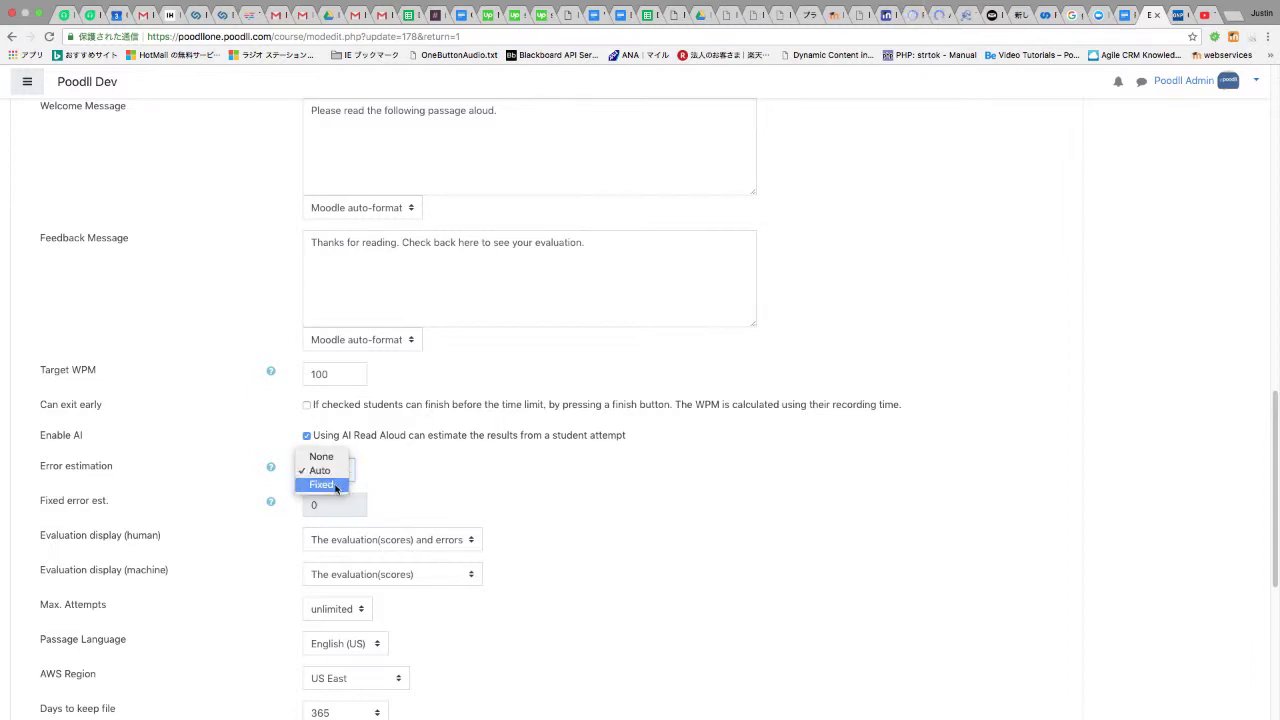
{"action": "left_click", "coordinate": [336, 485]}
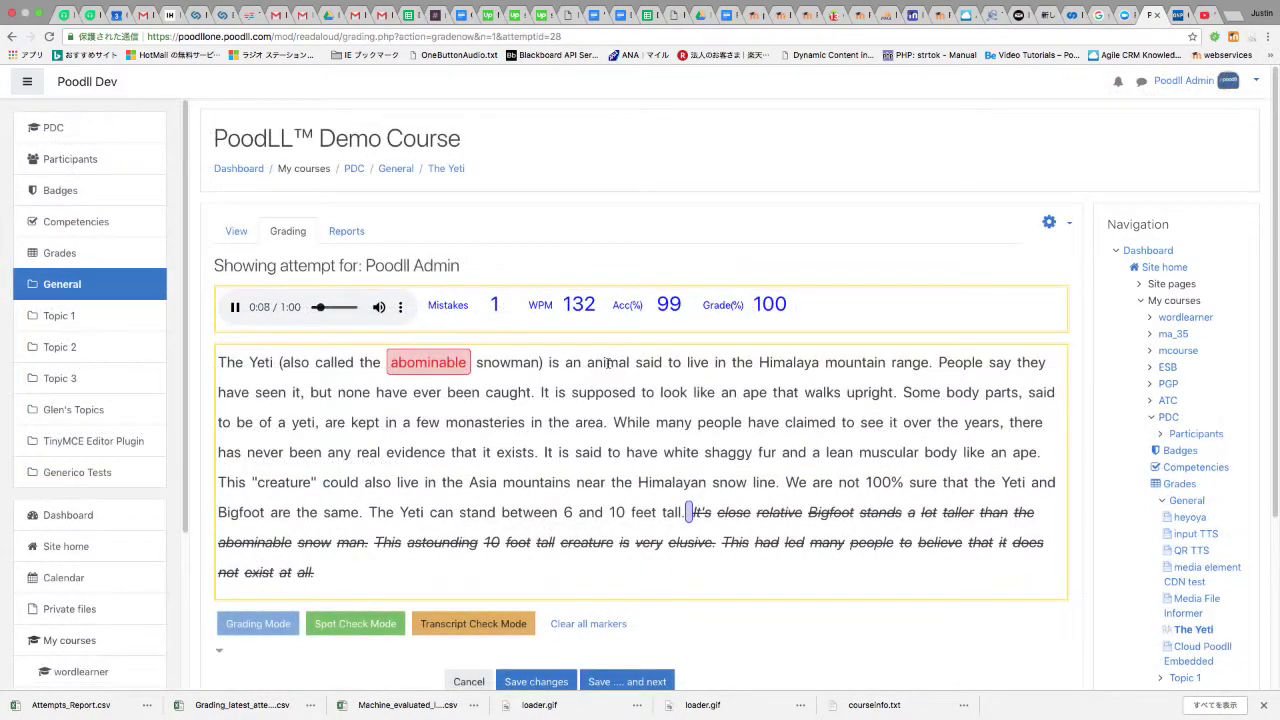
- Mark 'animal' as a mistake, accept the quick grade, and spot-check from 'Some'
{"action": "left_click", "coordinate": [610, 362]}
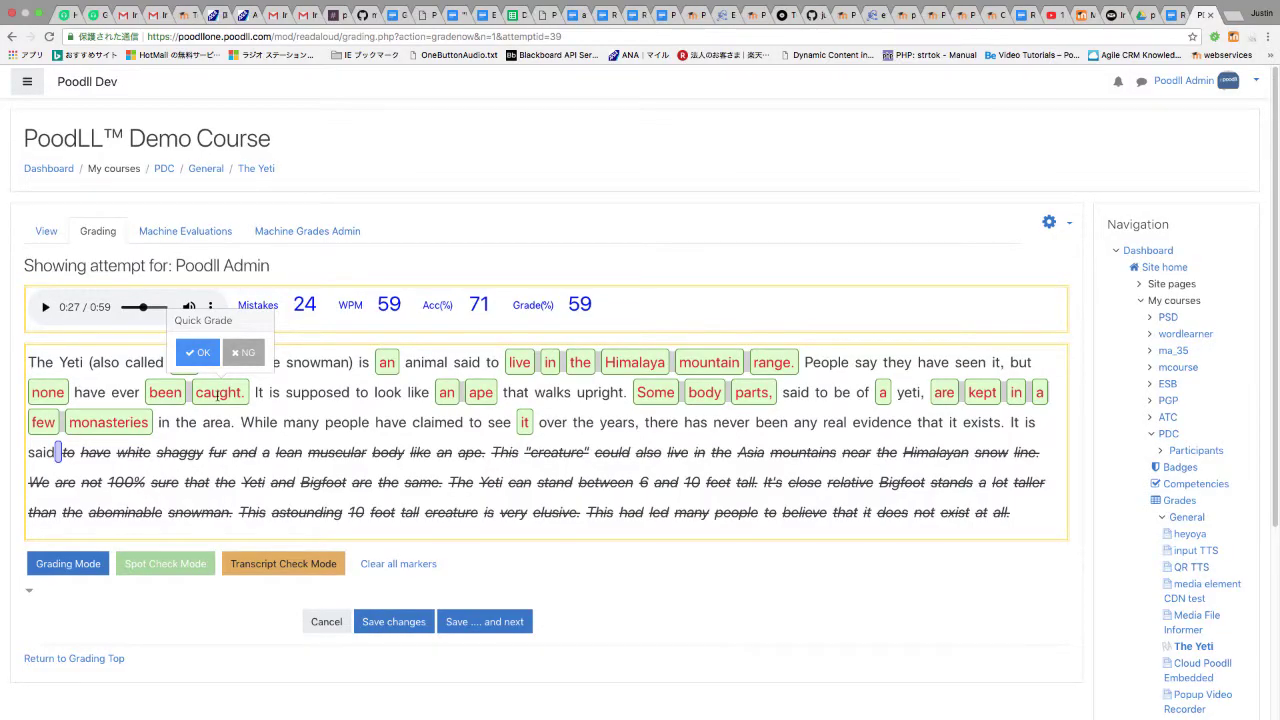
{"action": "left_click", "coordinate": [199, 353]}
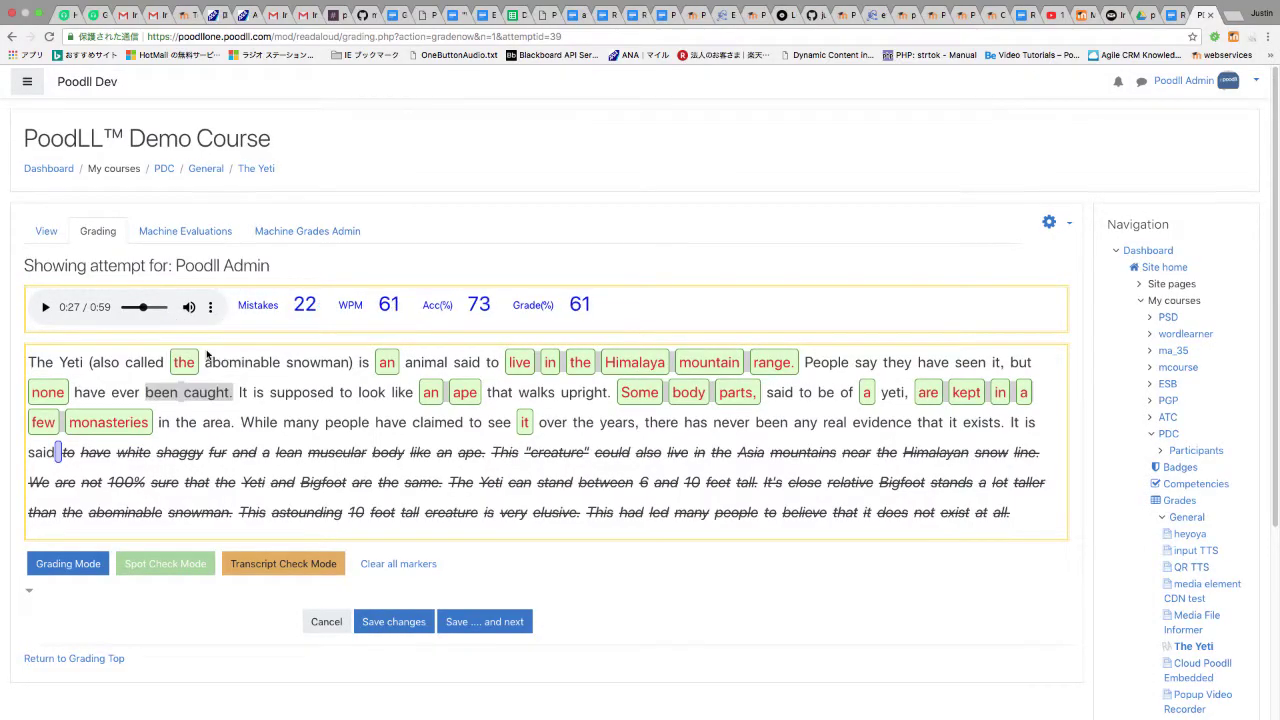
{"action": "left_click", "coordinate": [647, 391]}
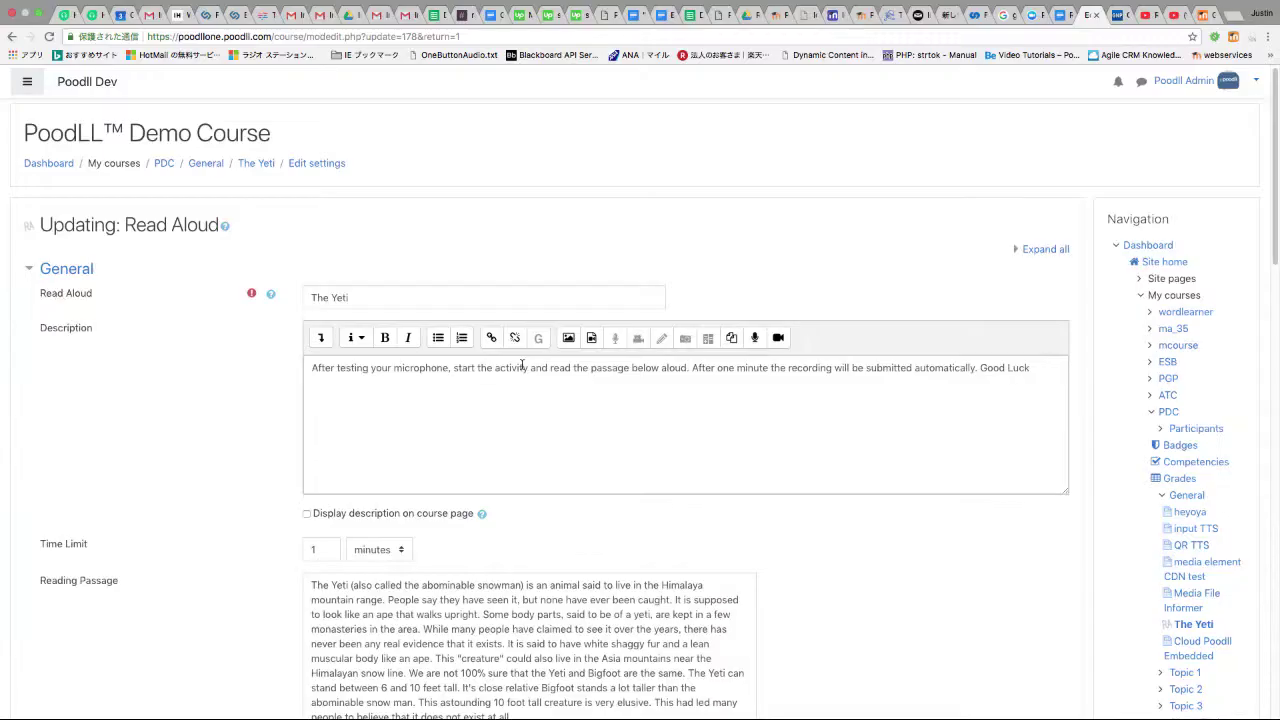
- Download the grading list as a CSV file
{"action": "scroll", "coordinate": [522, 365], "scroll_direction": "down", "scroll_amount": 5}
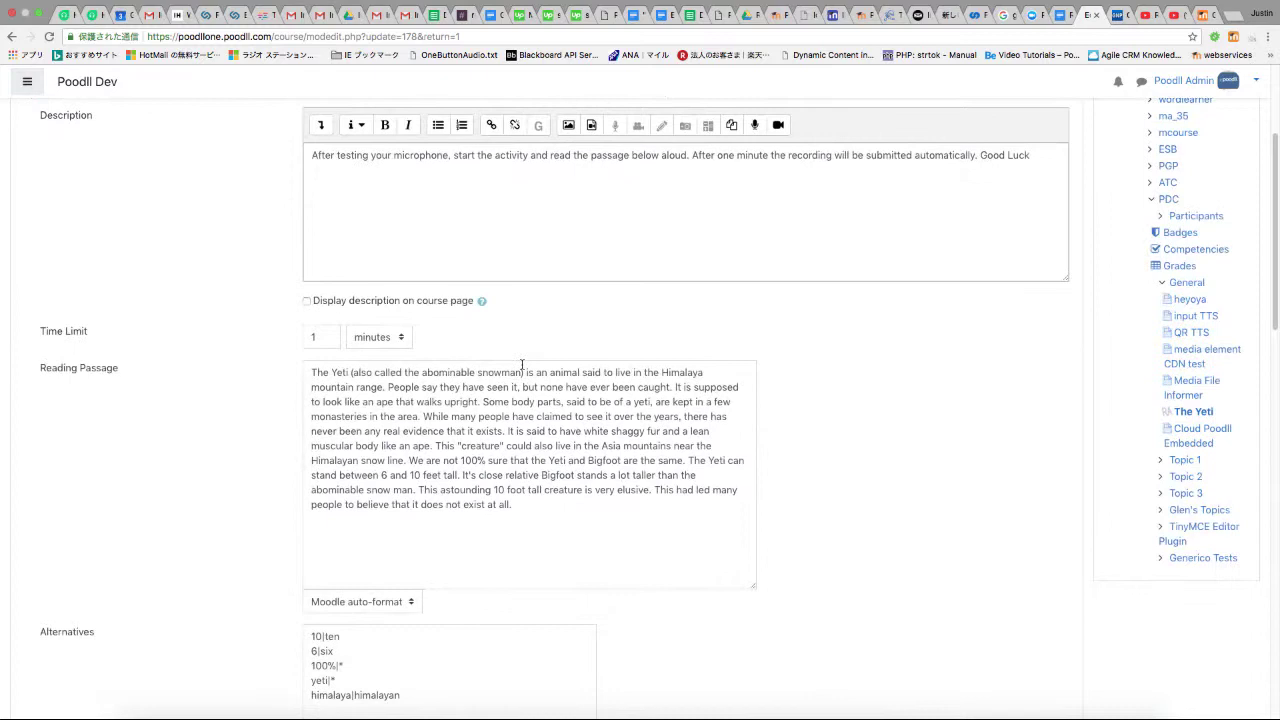
{"action": "scroll", "coordinate": [522, 365], "scroll_direction": "down", "scroll_amount": 1}
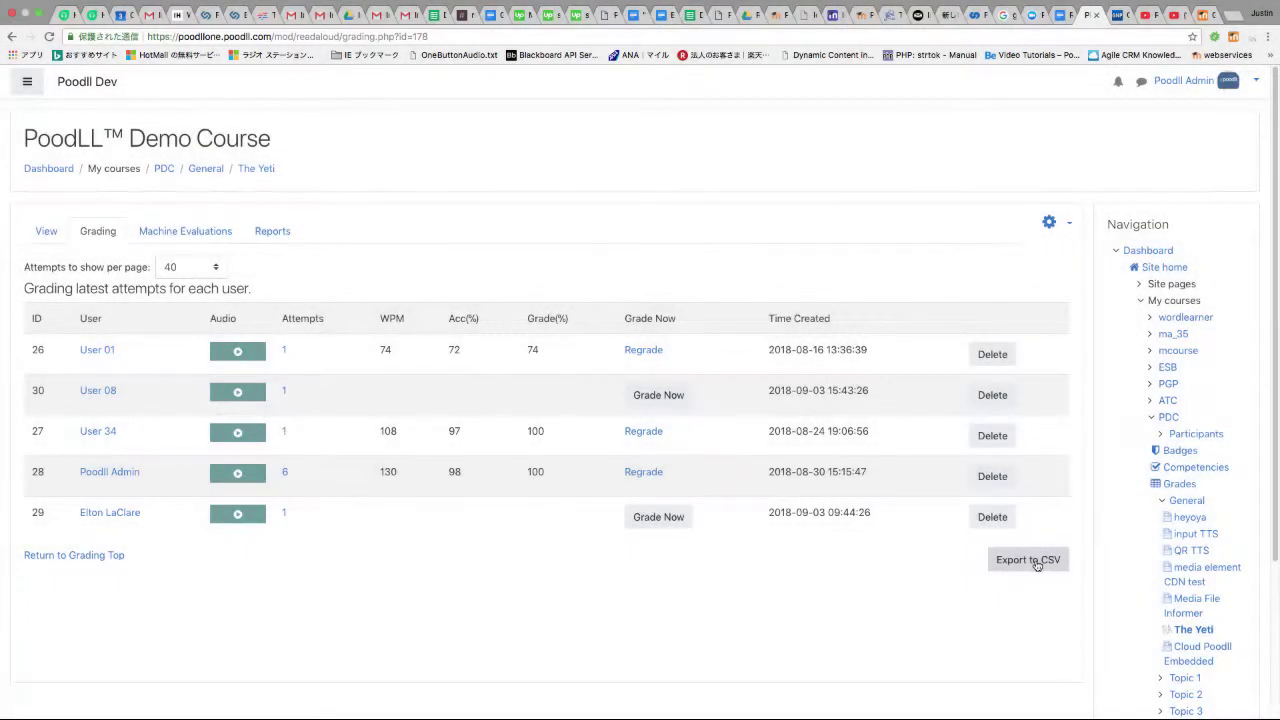
{"action": "left_click", "coordinate": [1037, 565]}
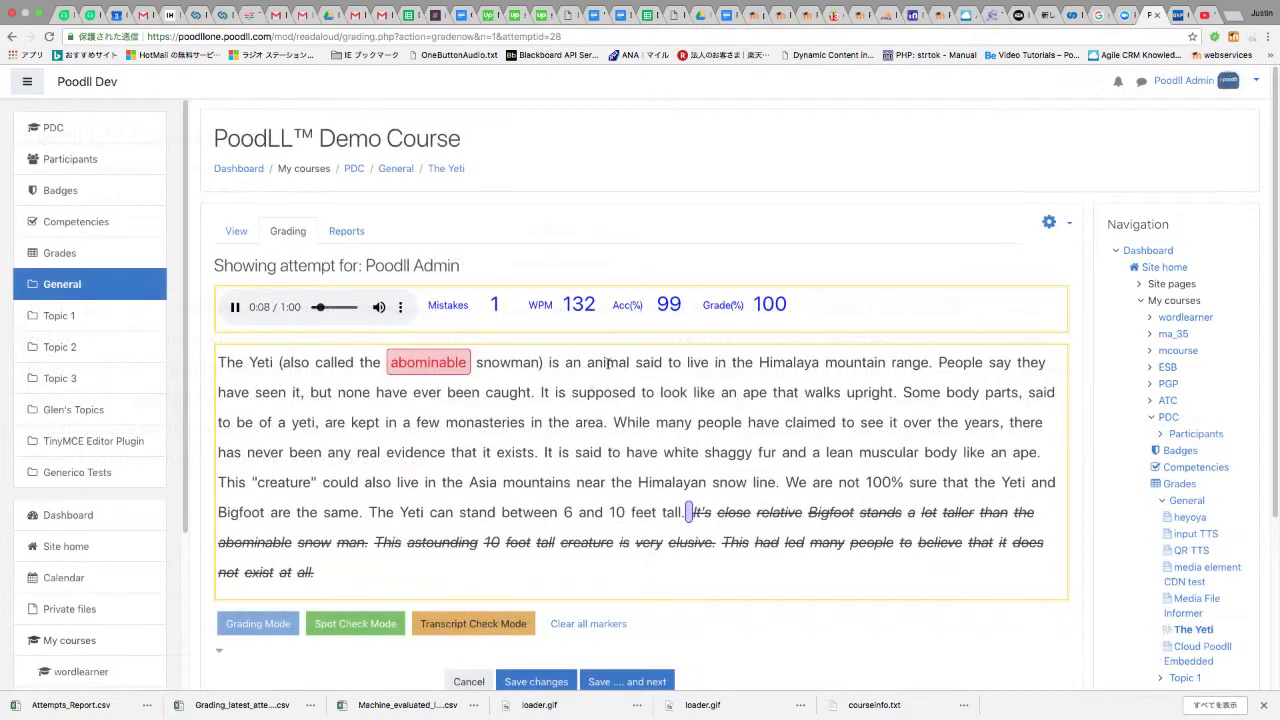
- Mark 'animal' as a mistake and replay the recording from 'and' and 'astounding'
{"action": "left_click", "coordinate": [610, 362]}
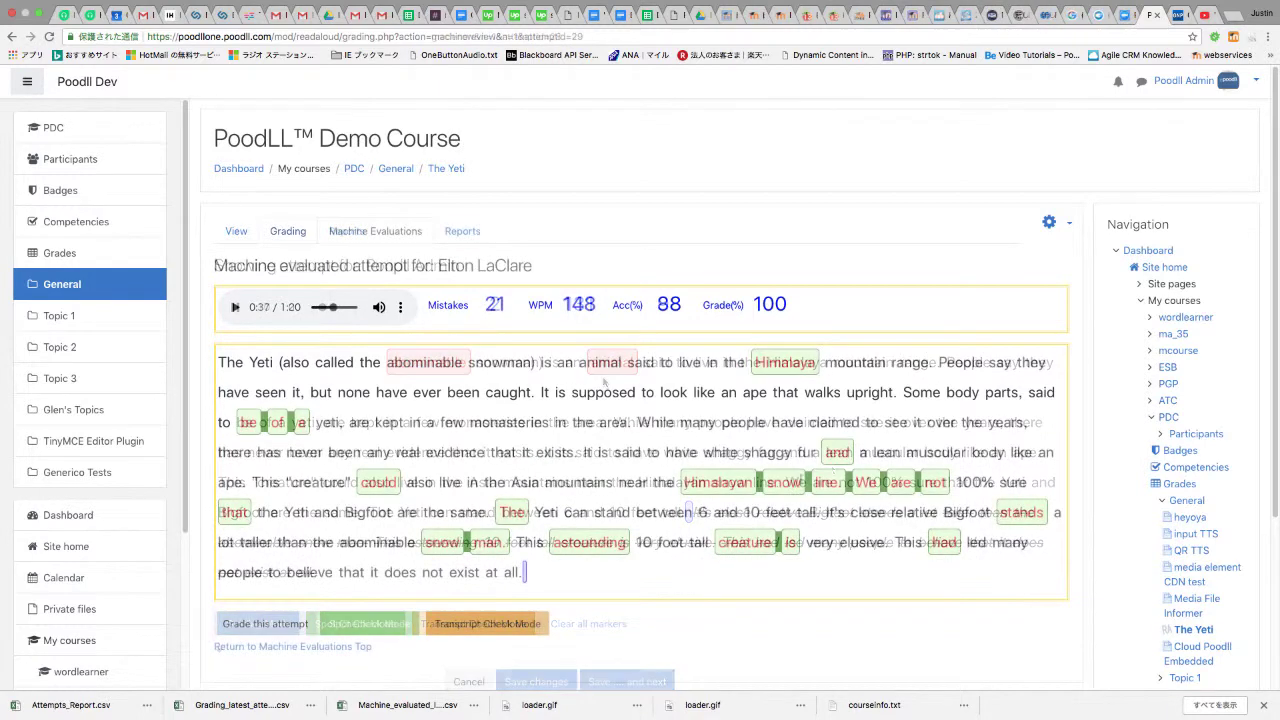
{"action": "left_click", "coordinate": [835, 452]}
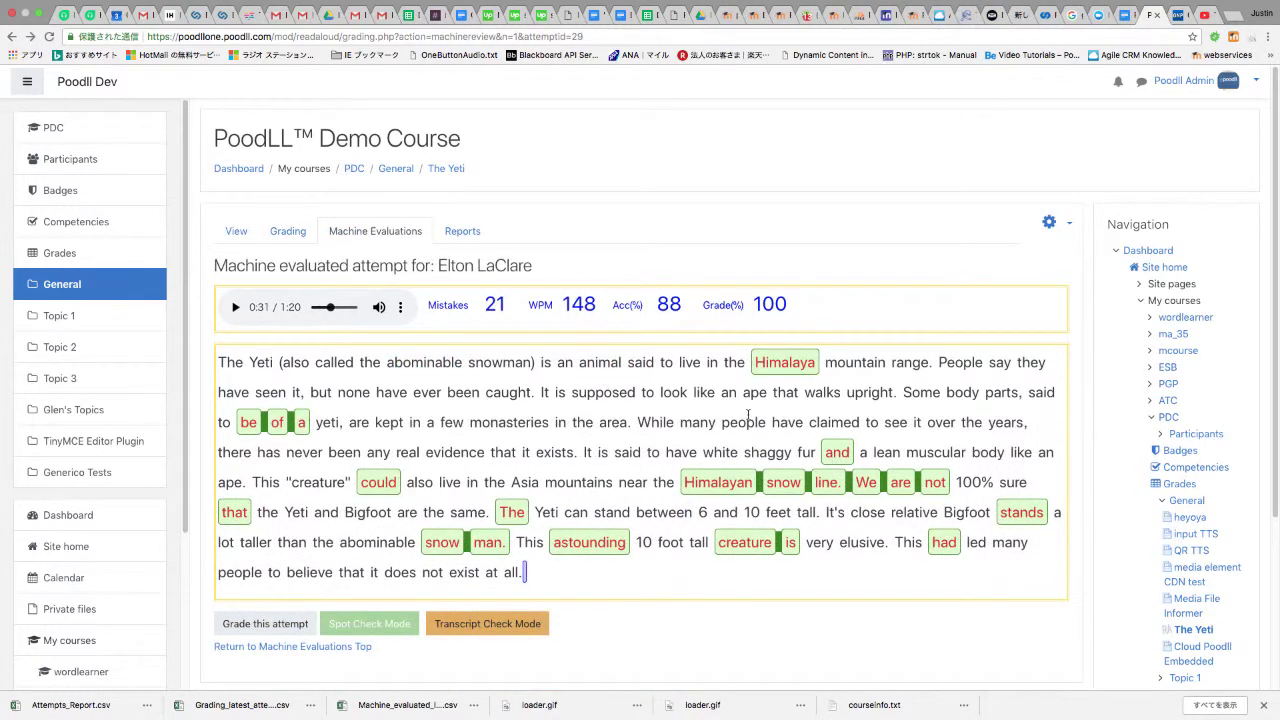
{"action": "left_click", "coordinate": [594, 537]}
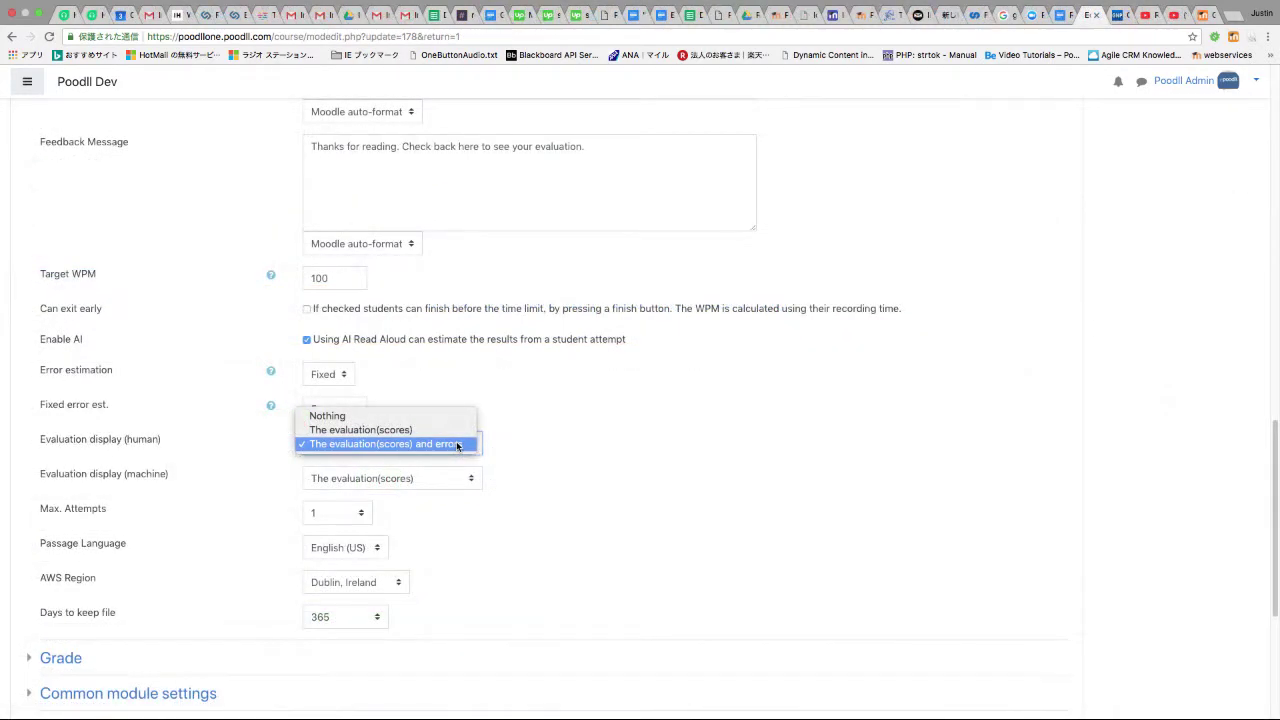
- Show scores and errors for human and machine evaluations, keeping Max. Attempts at 1
{"action": "left_click", "coordinate": [457, 445]}
{"action": "left_click", "coordinate": [467, 478]}
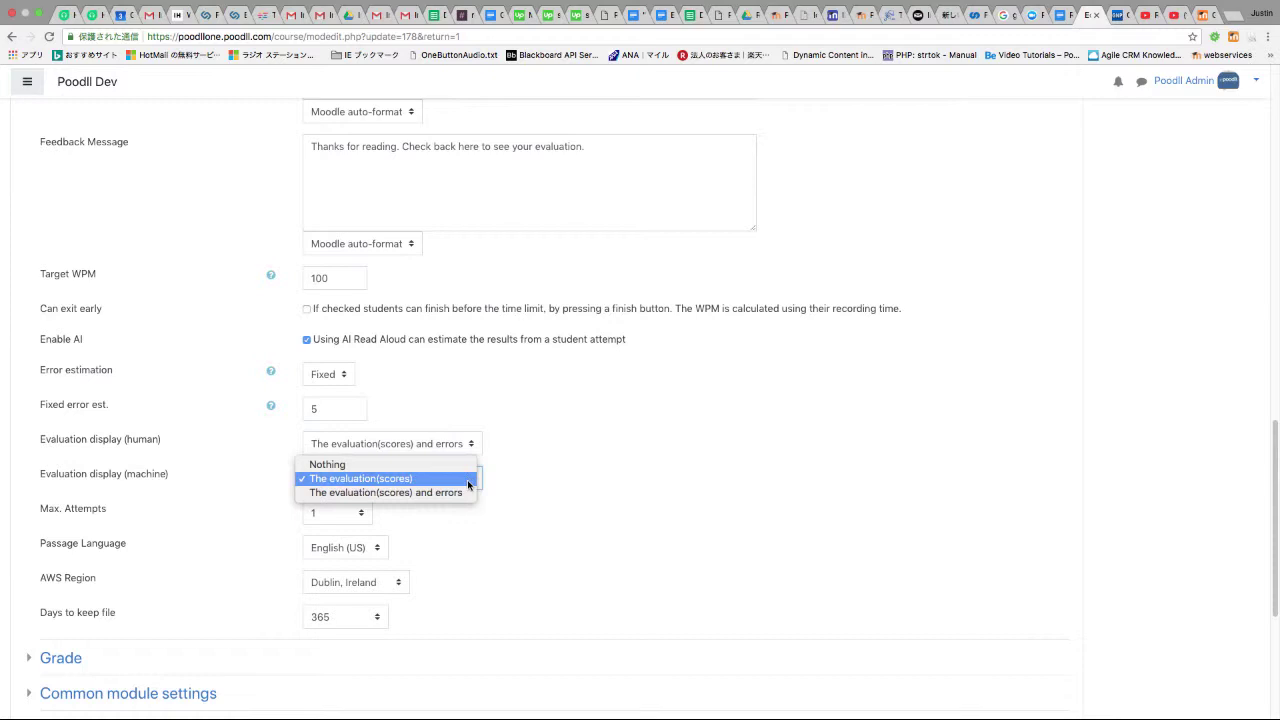
{"action": "left_click", "coordinate": [466, 492]}
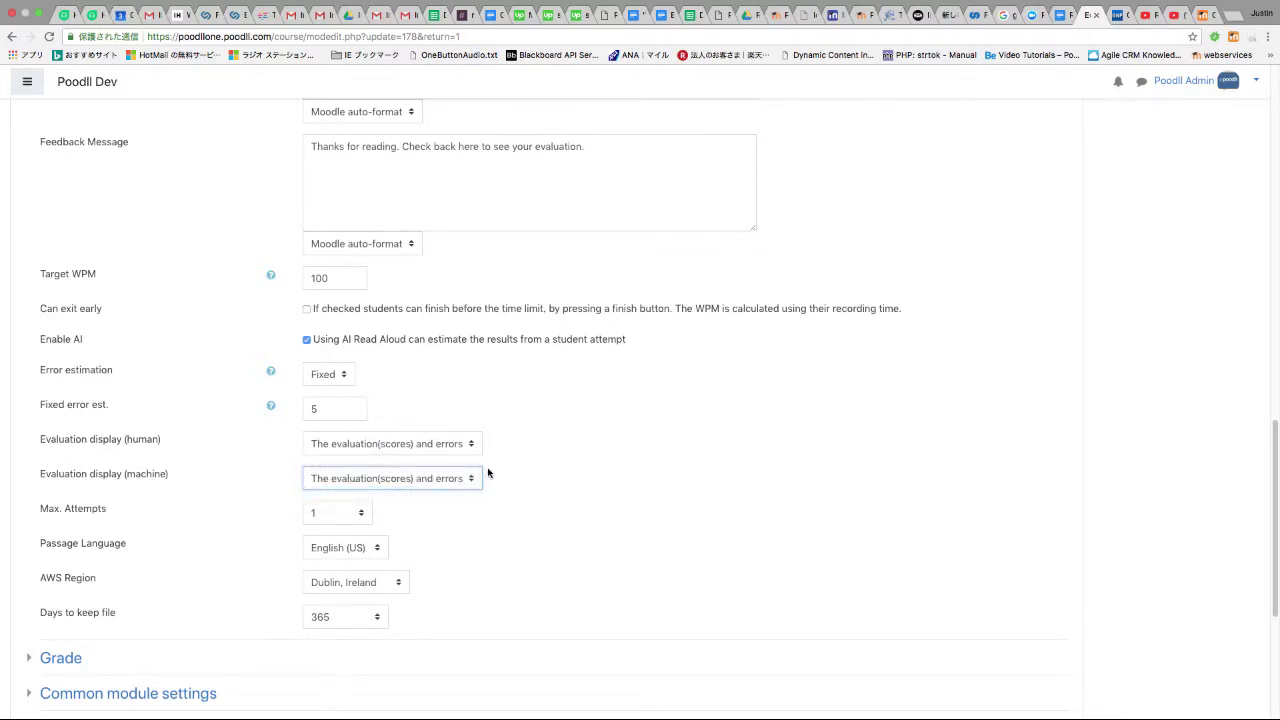
{"action": "left_click", "coordinate": [365, 518]}
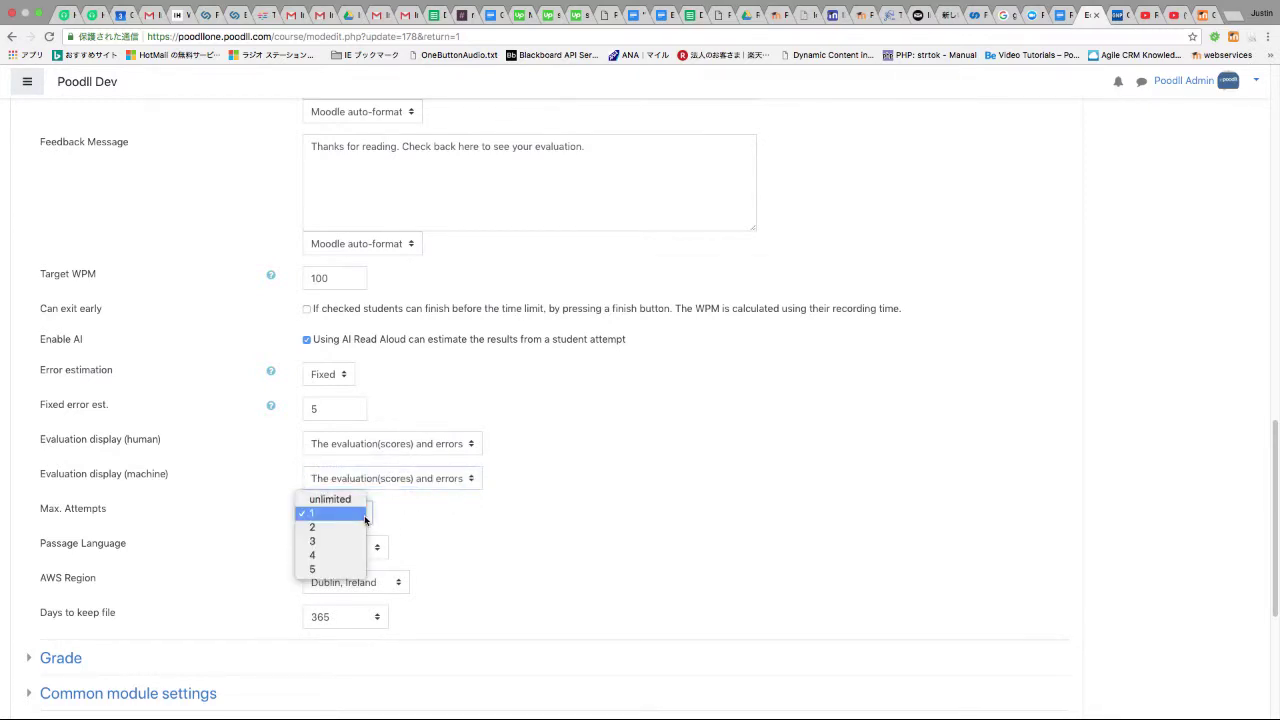
{"action": "left_click", "coordinate": [365, 515]}
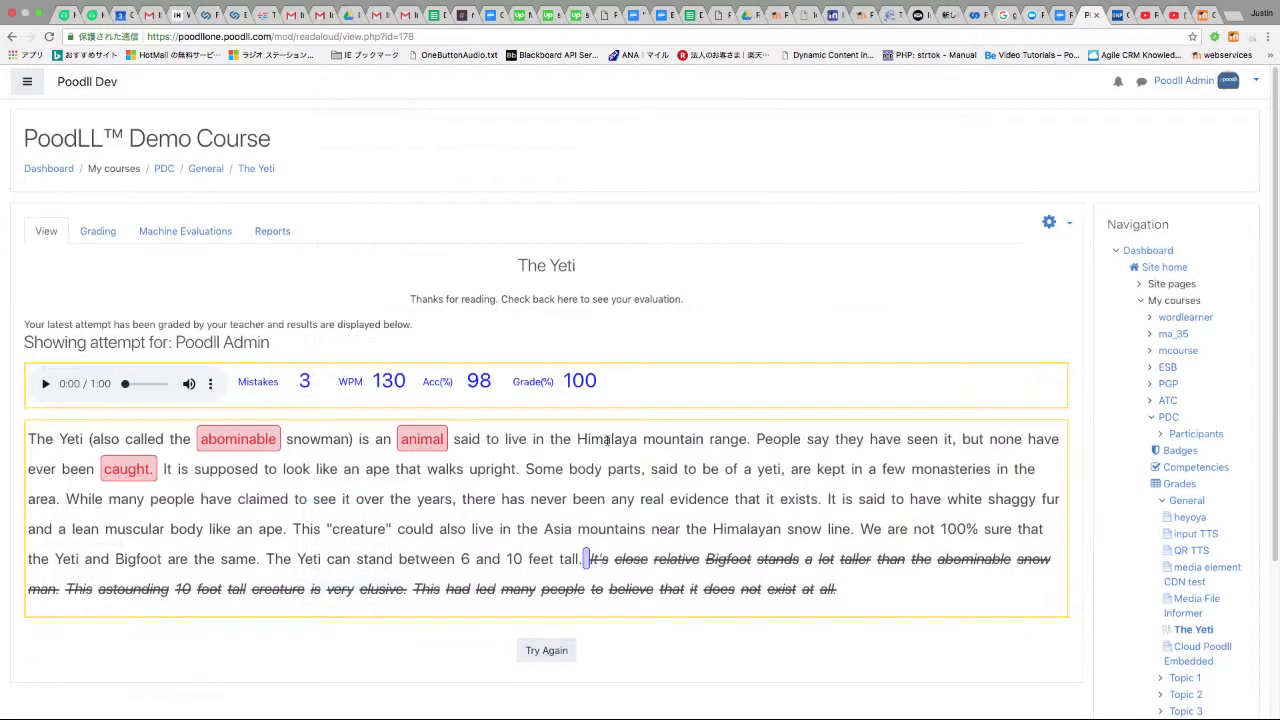
- Mark 'Himalaya' and 'years' as mistakes and end the reading after 'never'
{"action": "left_click", "coordinate": [608, 441]}
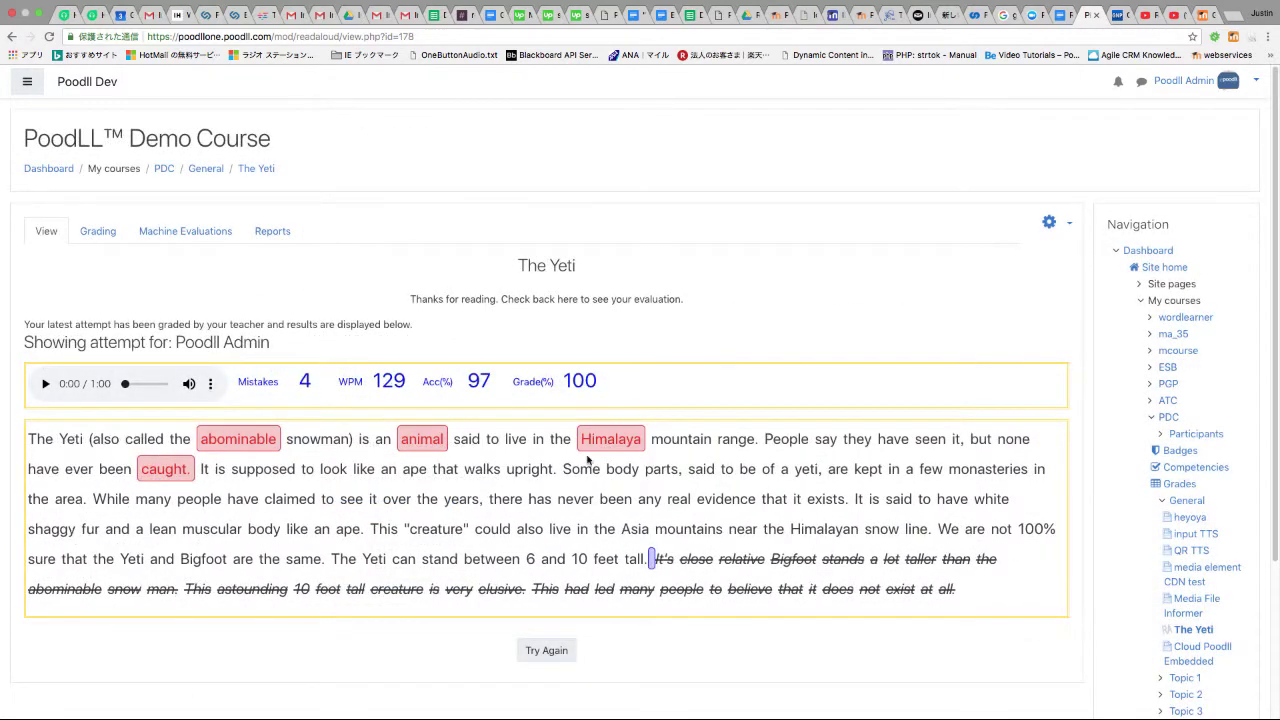
{"action": "left_click", "coordinate": [458, 499]}
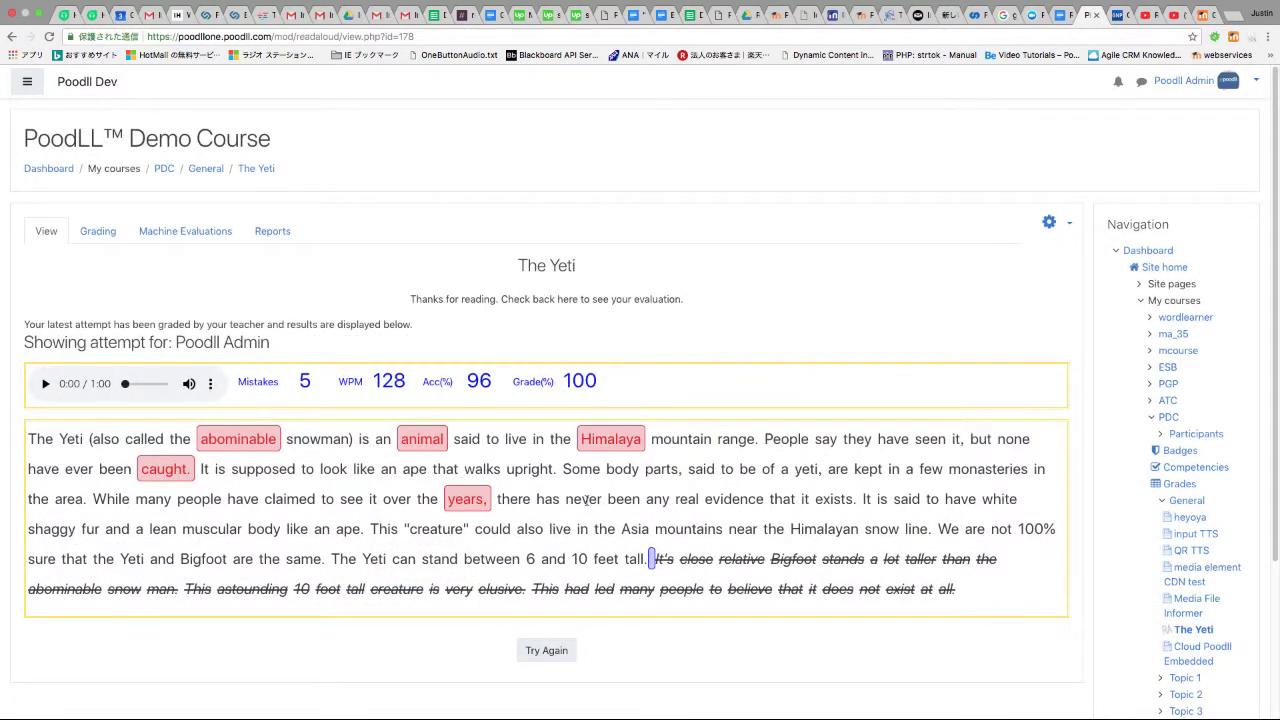
{"action": "left_click", "coordinate": [604, 498]}
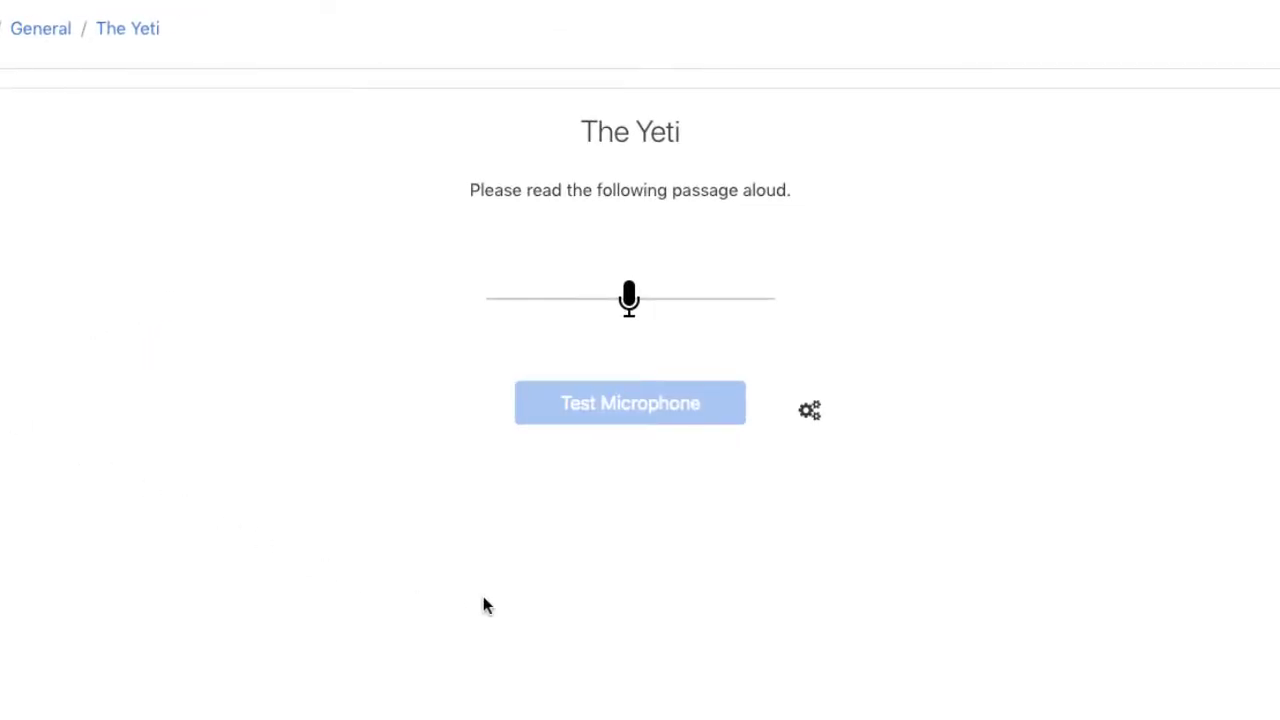
- Test the microphone, then start the Yeti reading activity
{"action": "left_click", "coordinate": [646, 414]}
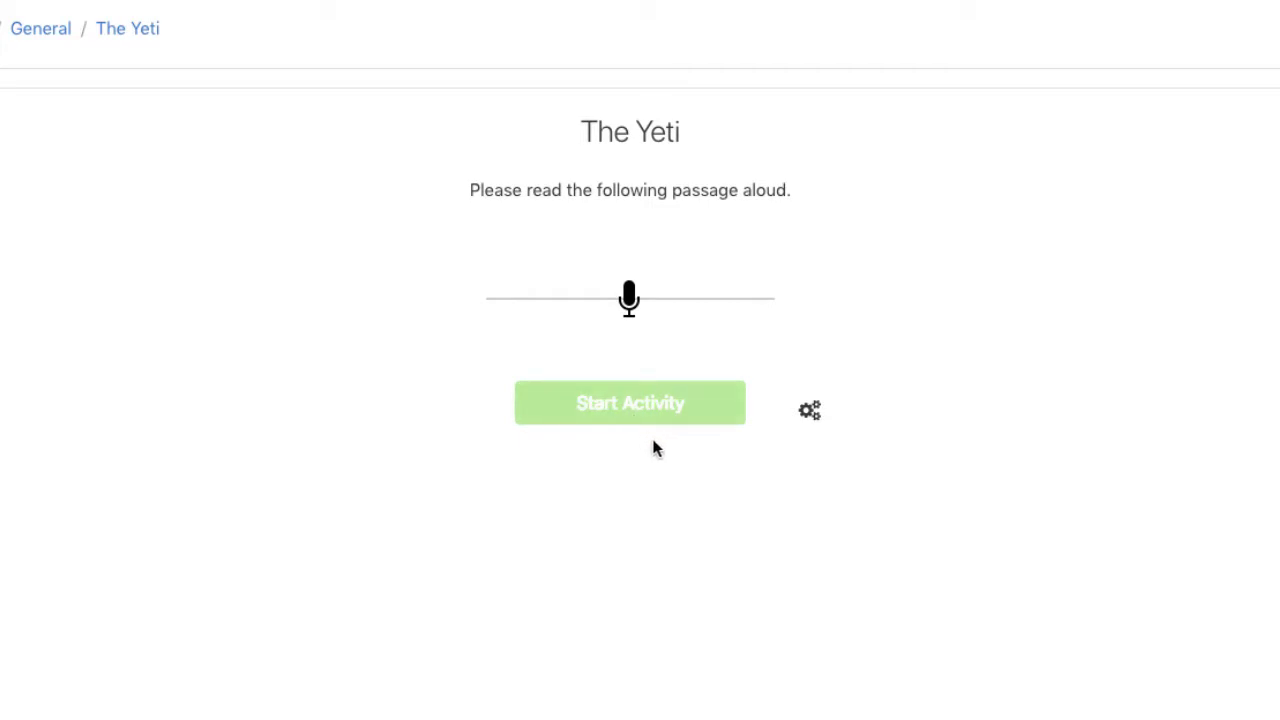
{"action": "left_click", "coordinate": [712, 408]}
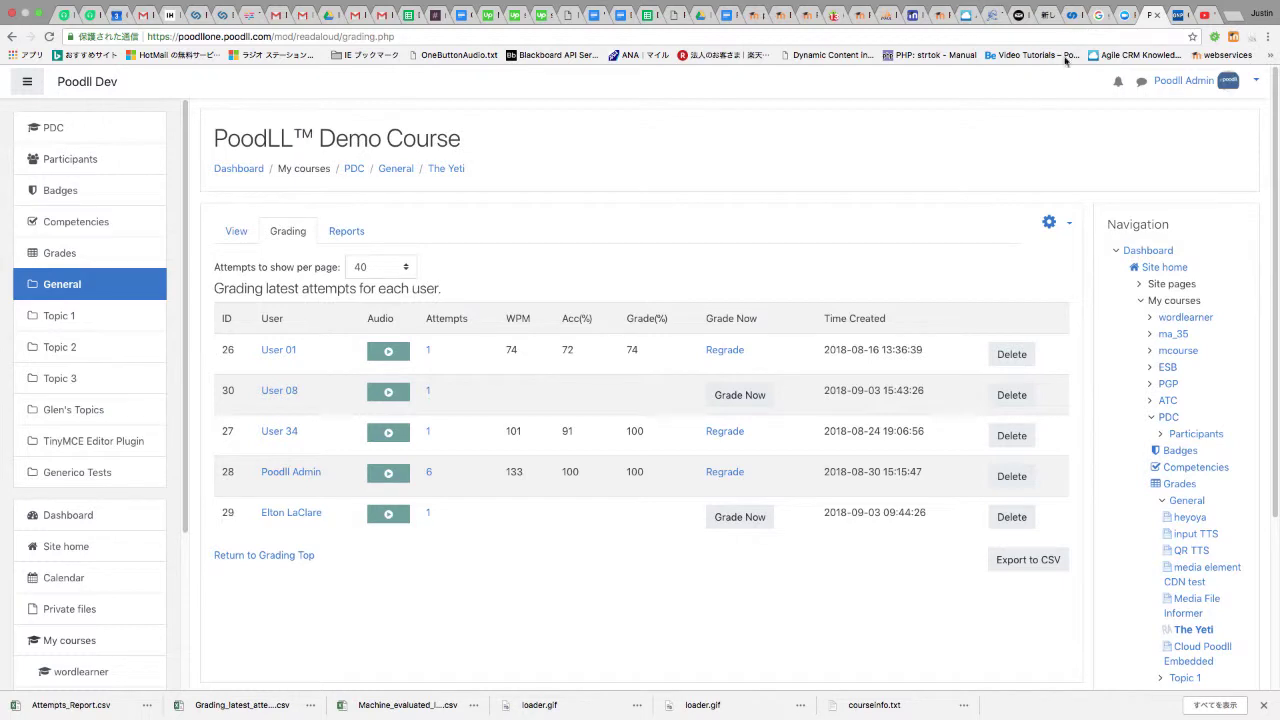
- Regrade the admin's attempt, play its recording, and mark 'abominable' and 'animal' as mistakes
{"action": "left_click", "coordinate": [725, 472]}
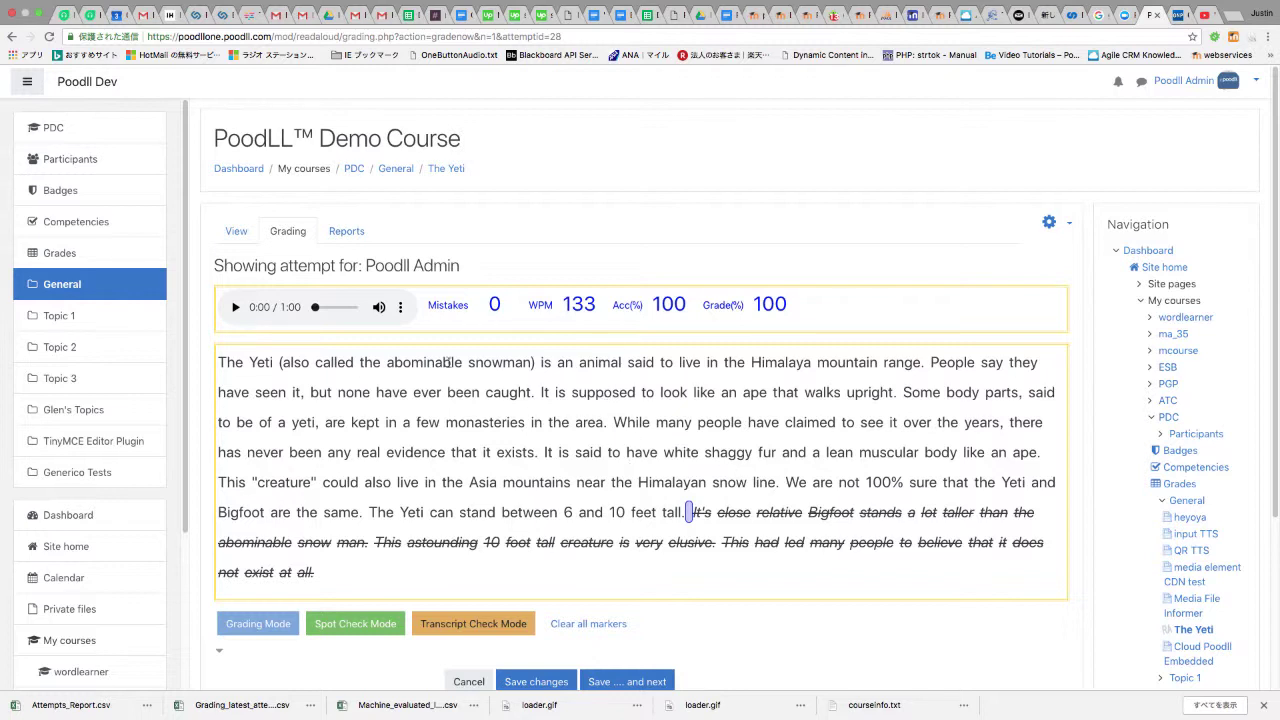
{"action": "left_click", "coordinate": [235, 307]}
{"action": "left_click", "coordinate": [421, 363]}
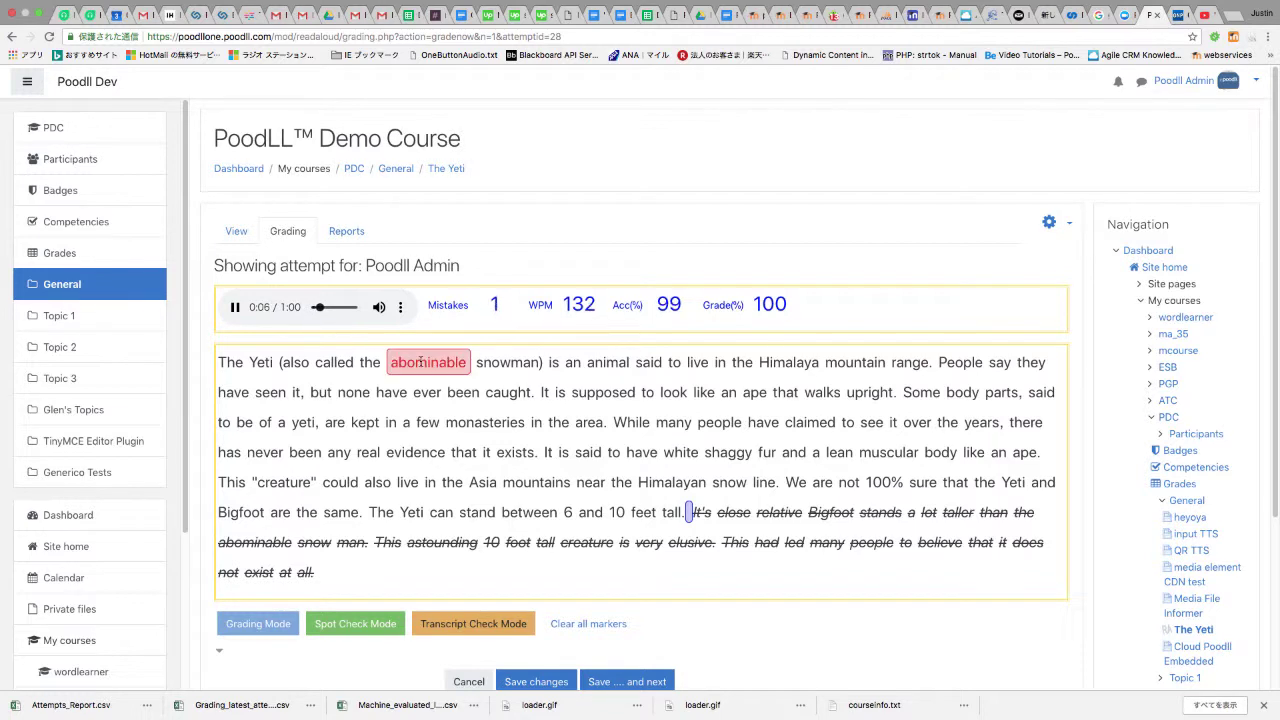
{"action": "left_click", "coordinate": [608, 363]}
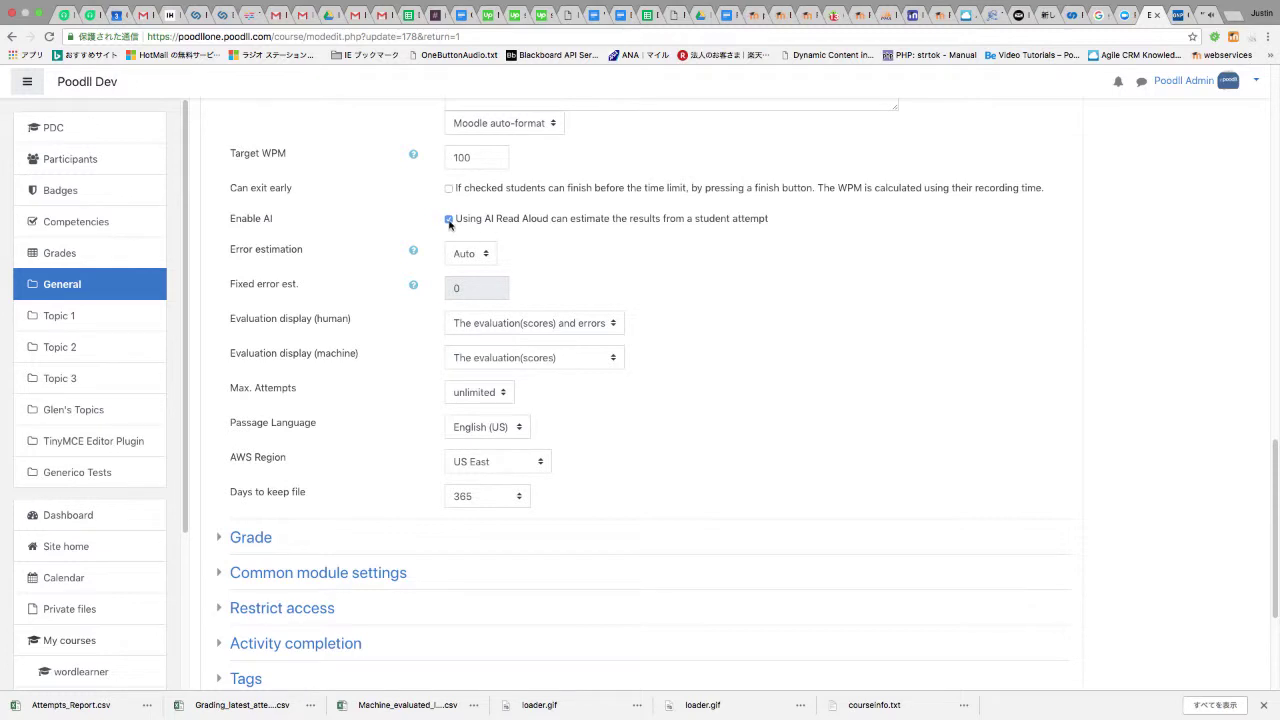
- Keep AWS Region at US East and save the settings with Save and display
{"action": "left_click", "coordinate": [512, 470]}
{"action": "left_click", "coordinate": [512, 467]}
{"action": "scroll", "coordinate": [615, 512], "scroll_direction": "down", "scroll_amount": 4}
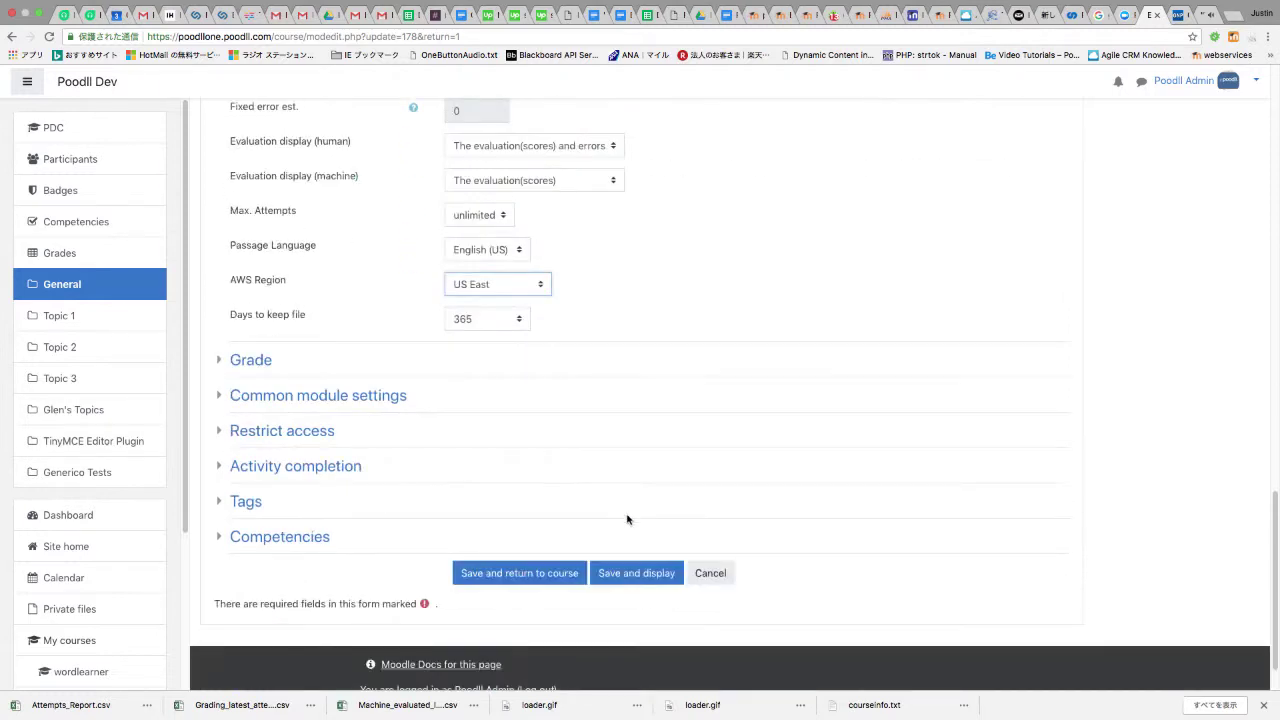
{"action": "left_click", "coordinate": [622, 578]}
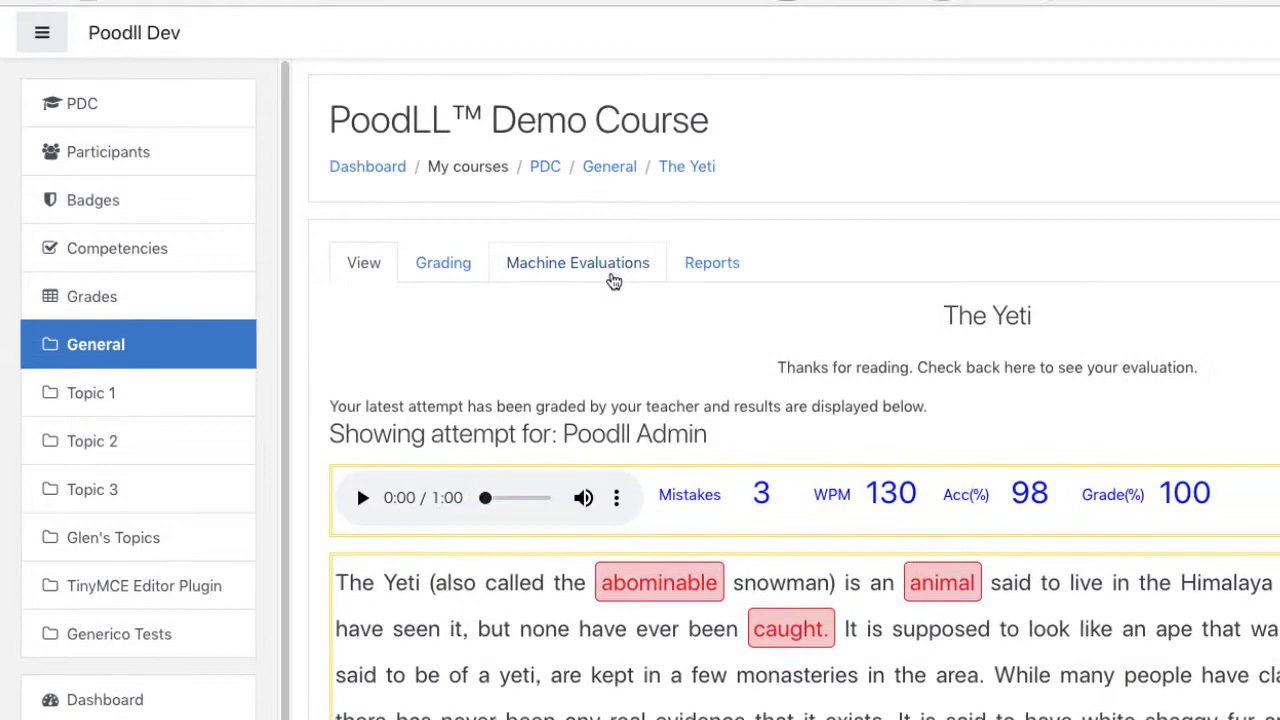
- Go to Machine Evaluations and review the newest attempt
{"action": "left_click", "coordinate": [615, 282]}
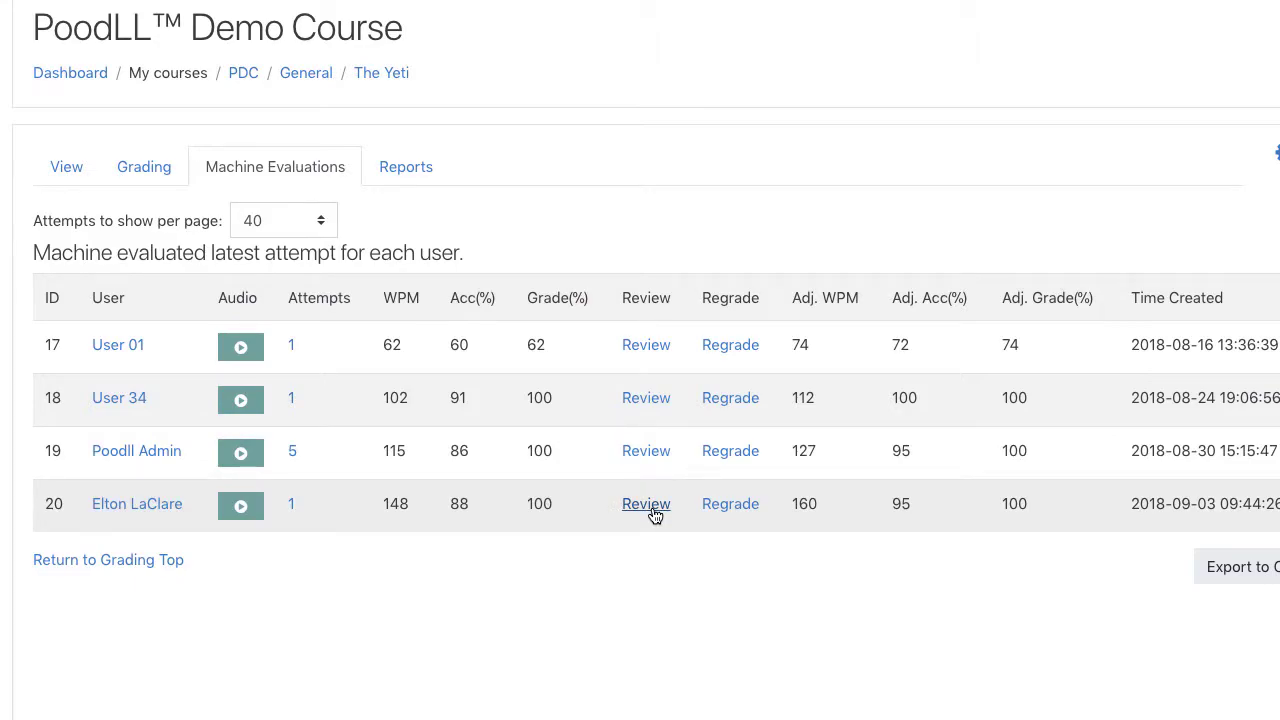
{"action": "left_click", "coordinate": [646, 504]}
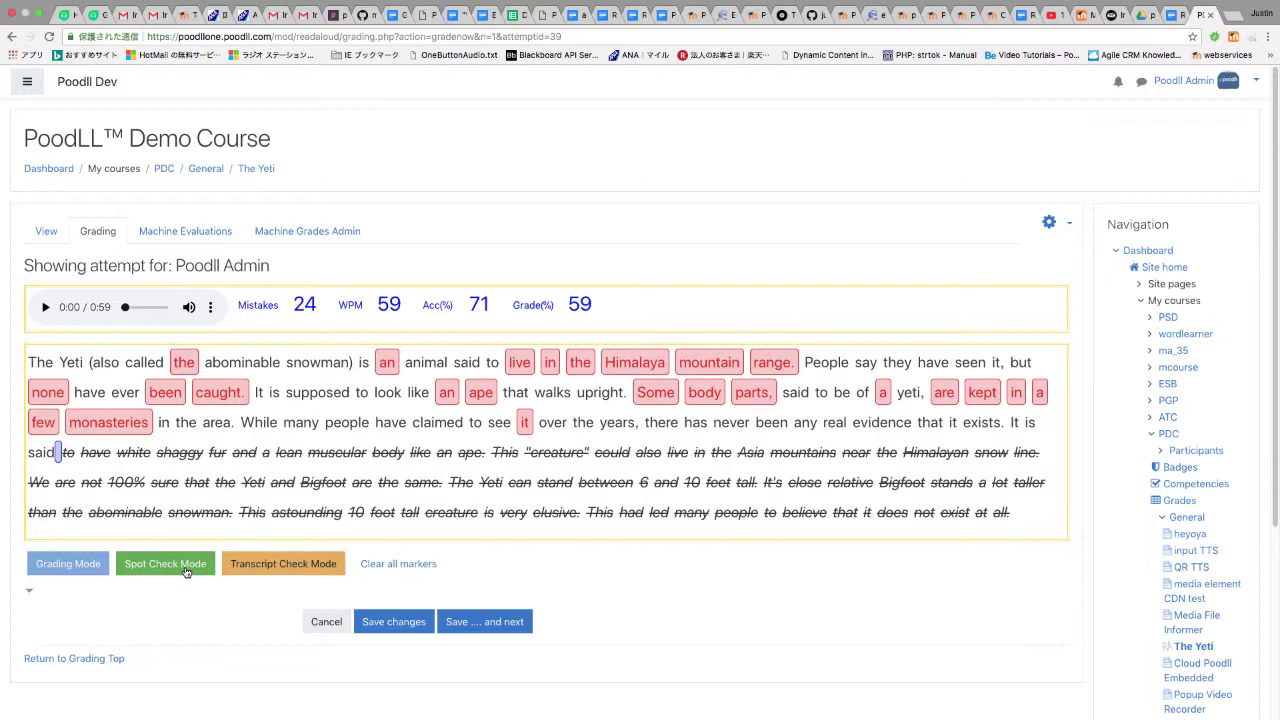
- In Spot Check Mode, accept 'been caught.' and 'Some body parts,' as correct
{"action": "left_click", "coordinate": [165, 564]}
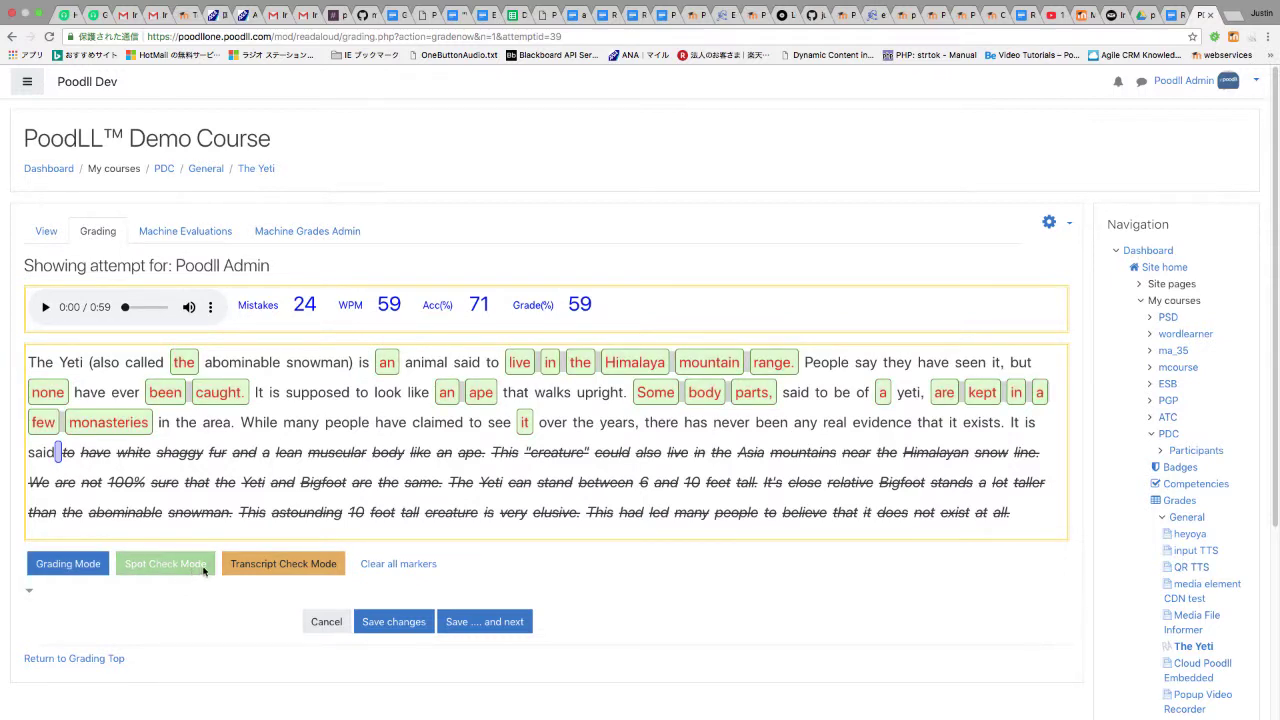
{"action": "left_click", "coordinate": [216, 395]}
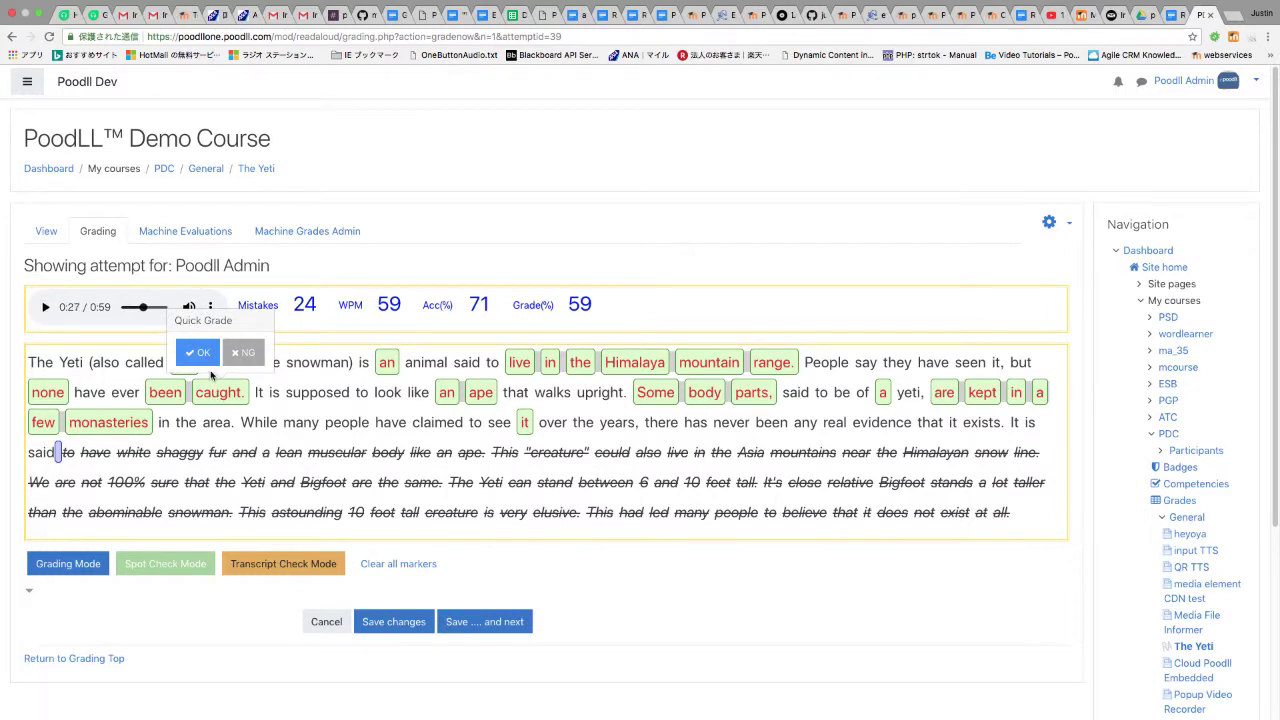
{"action": "left_click", "coordinate": [207, 354]}
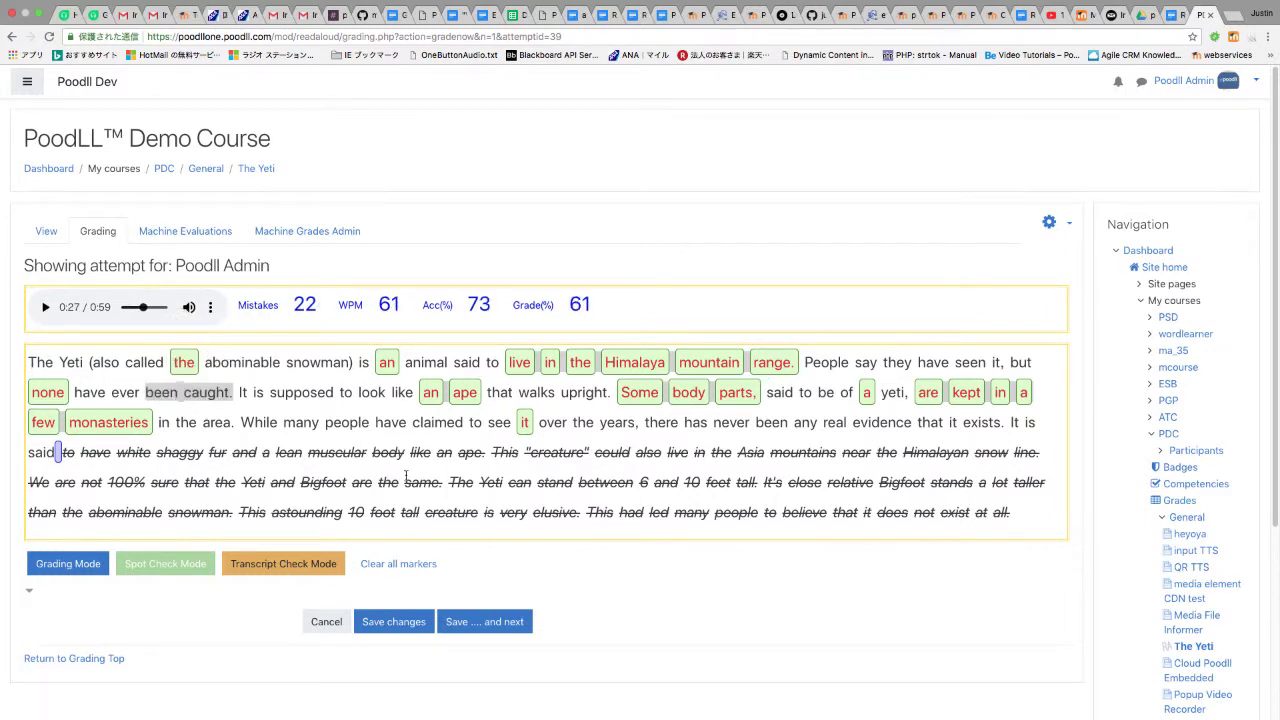
{"action": "left_click", "coordinate": [647, 392]}
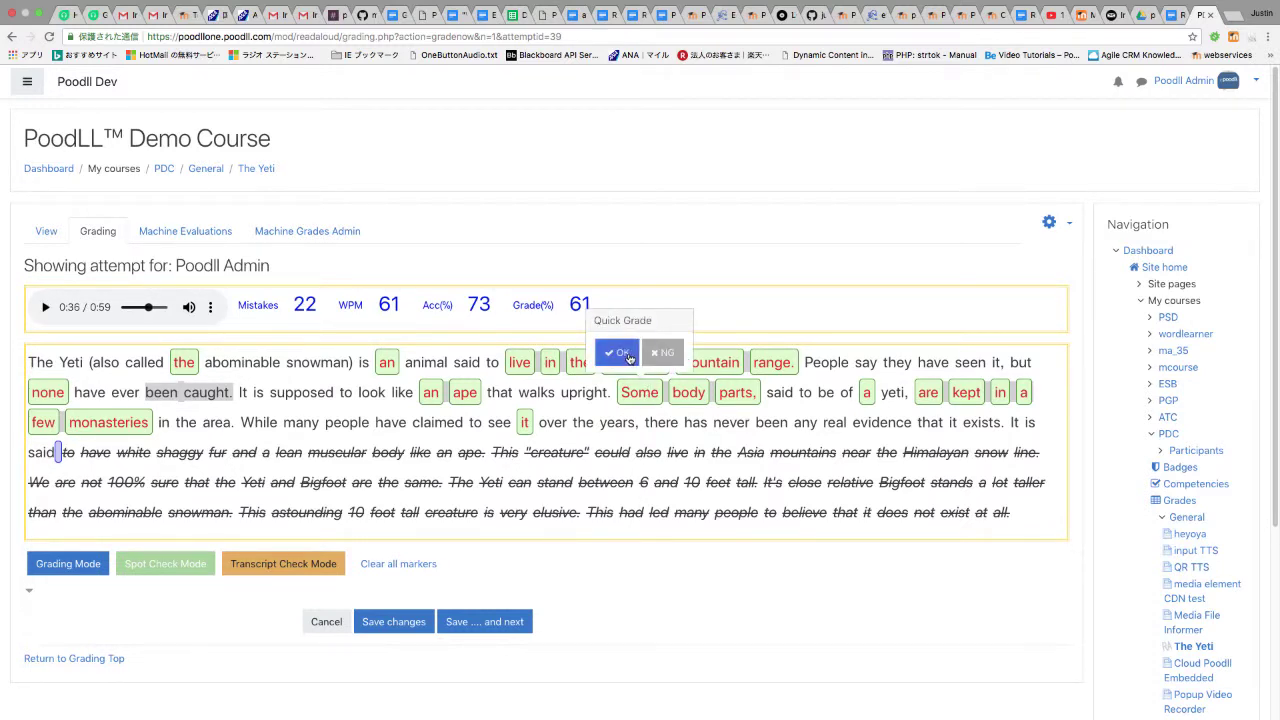
{"action": "left_click", "coordinate": [624, 354]}
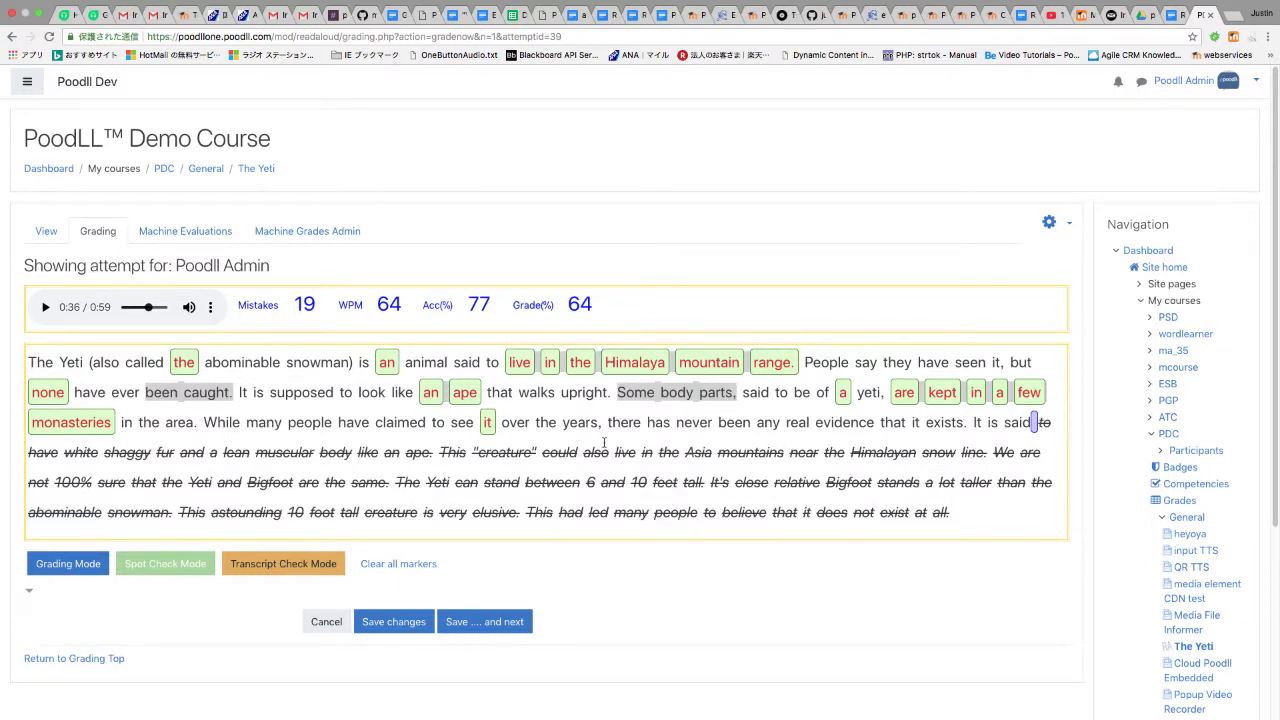
- Listen to 'monasteries' and 'none' and leave both marked as mistakes
{"action": "left_click", "coordinate": [100, 422]}
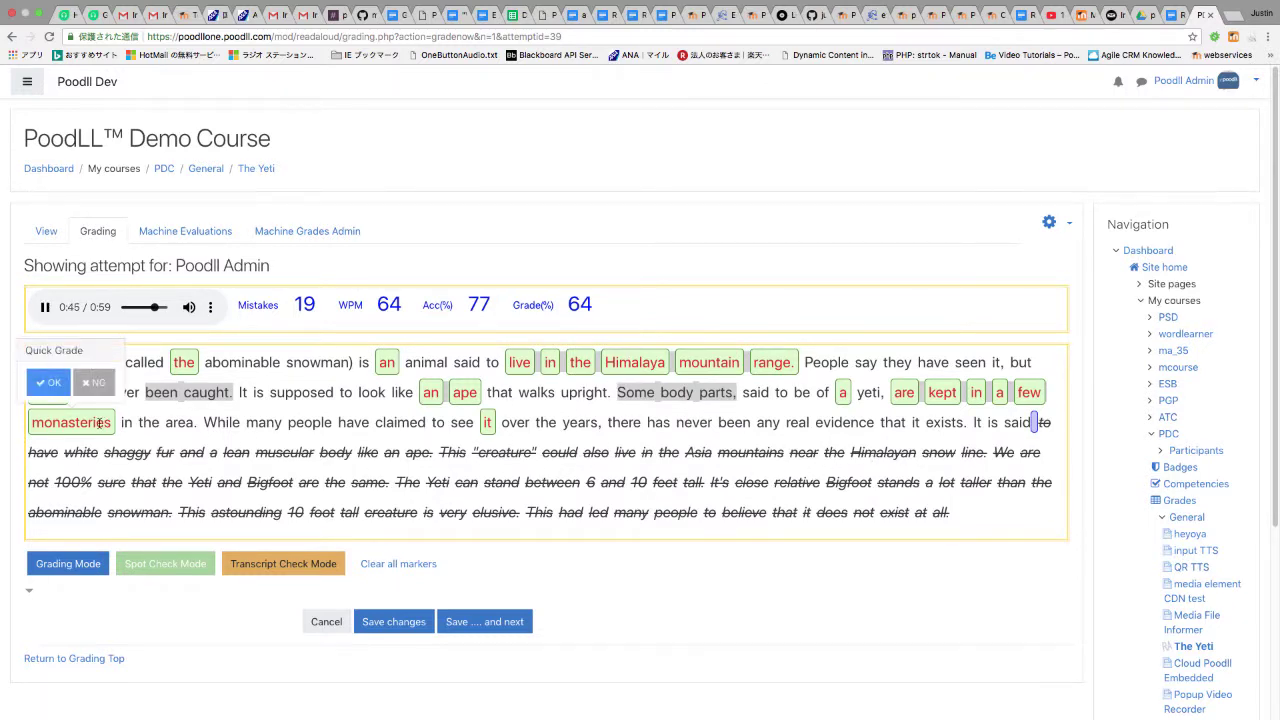
{"action": "left_click", "coordinate": [94, 382]}
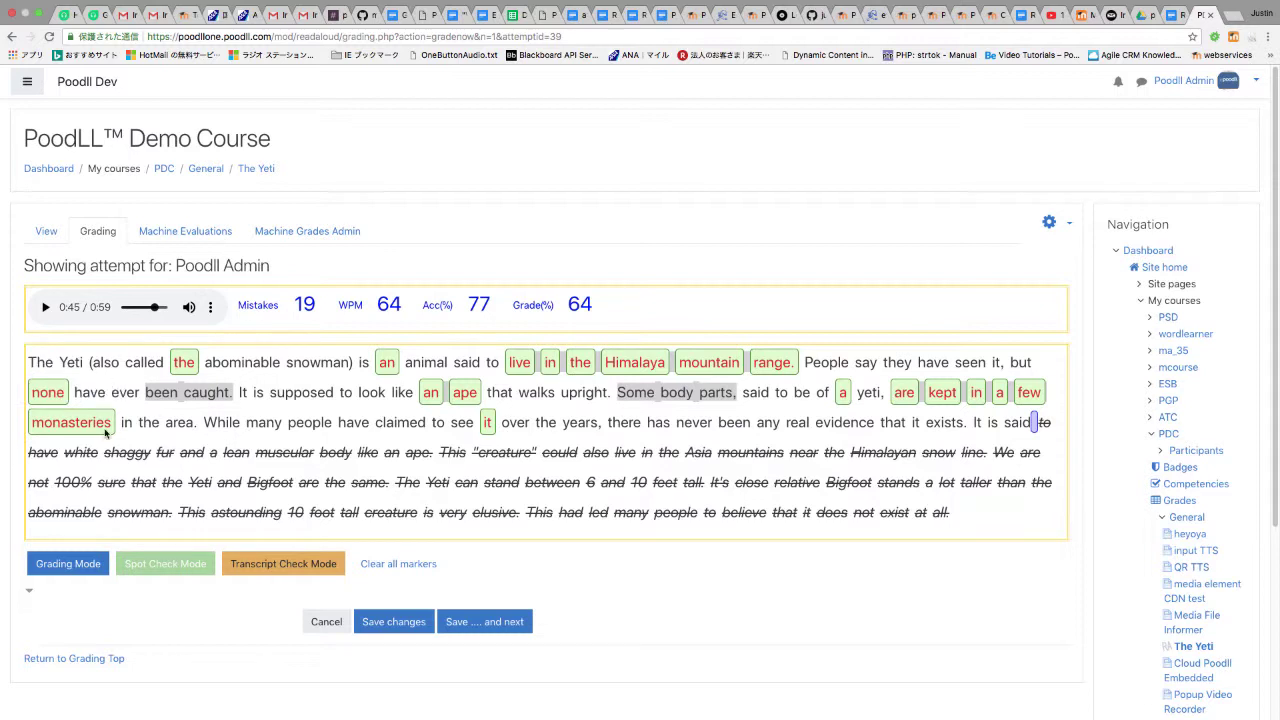
{"action": "left_click", "coordinate": [58, 392]}
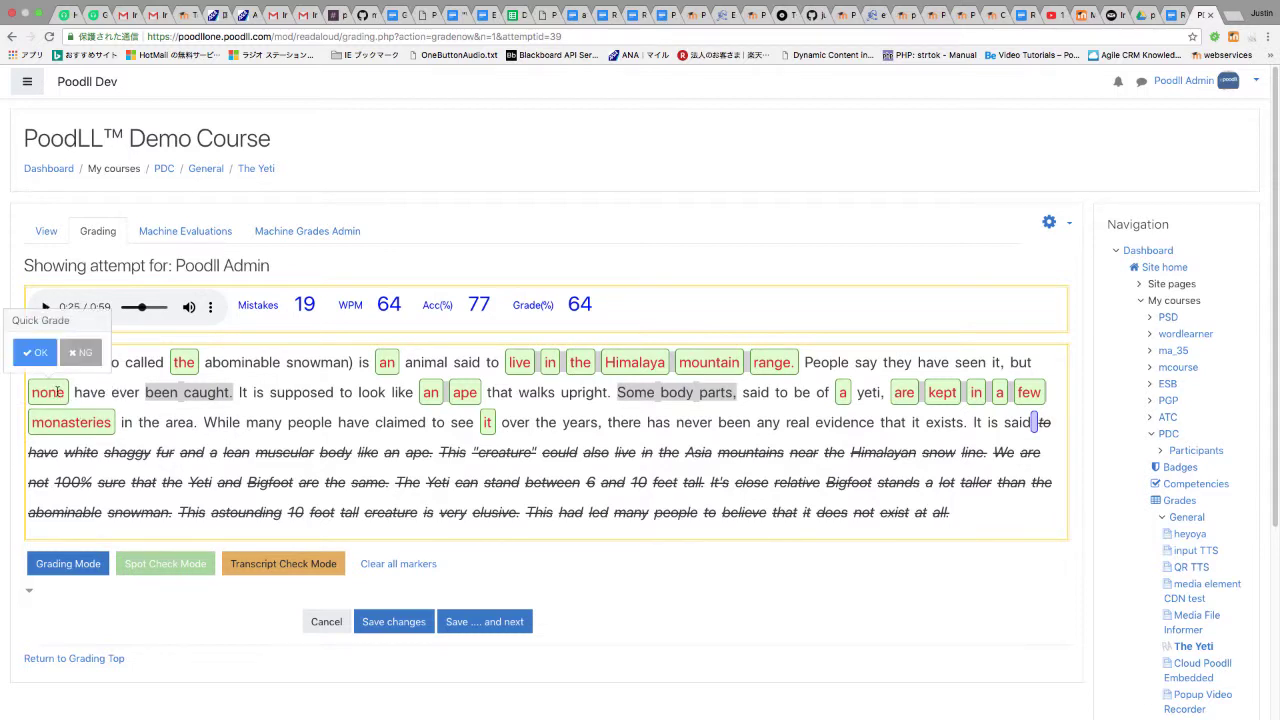
{"action": "left_click", "coordinate": [83, 356]}
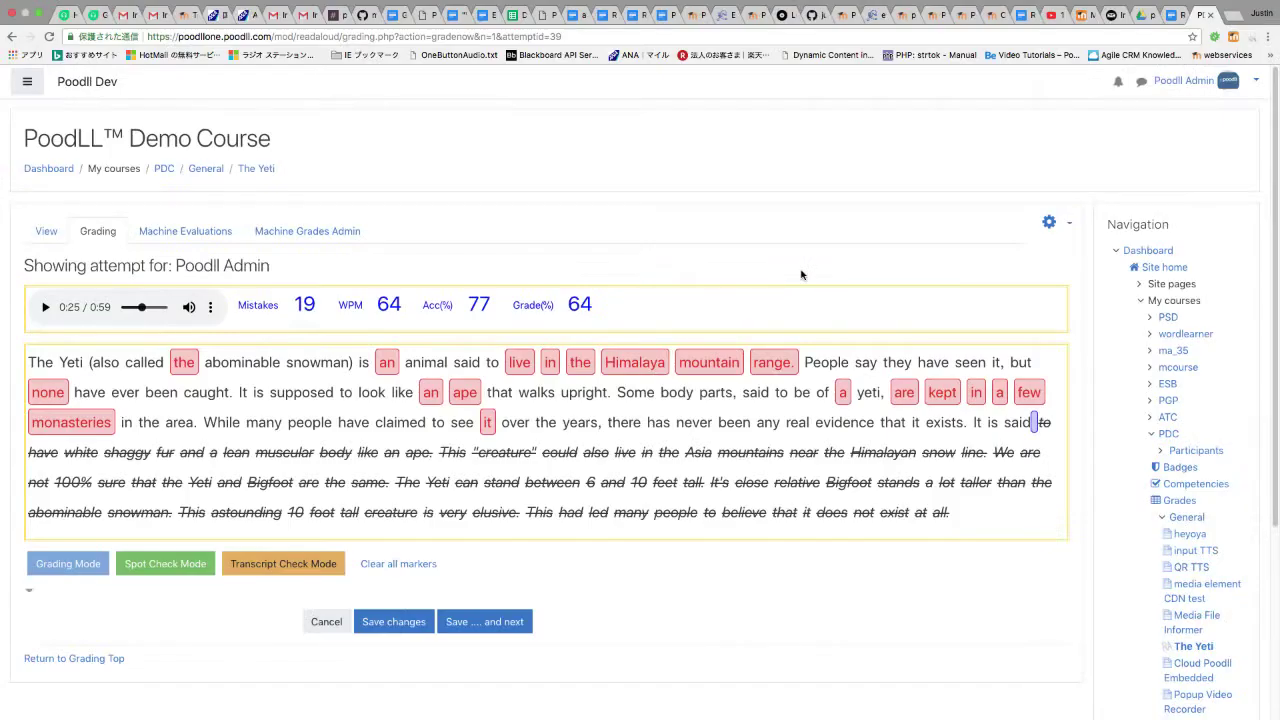
- Switch to Transcript Check Mode and compare marked words with the recognised transcript
{"action": "left_click", "coordinate": [287, 568]}
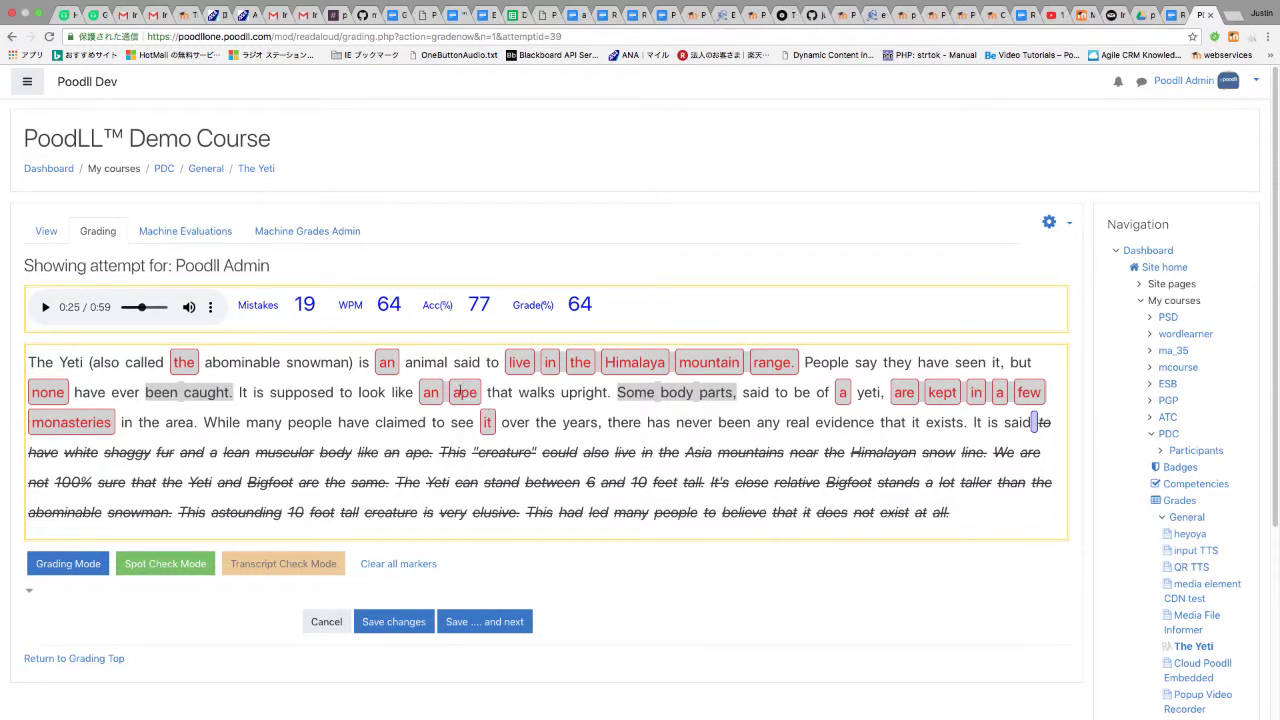
{"action": "mouse_move", "coordinate": [458, 392]}
{"action": "mouse_move", "coordinate": [842, 392]}
{"action": "mouse_move", "coordinate": [46, 392]}
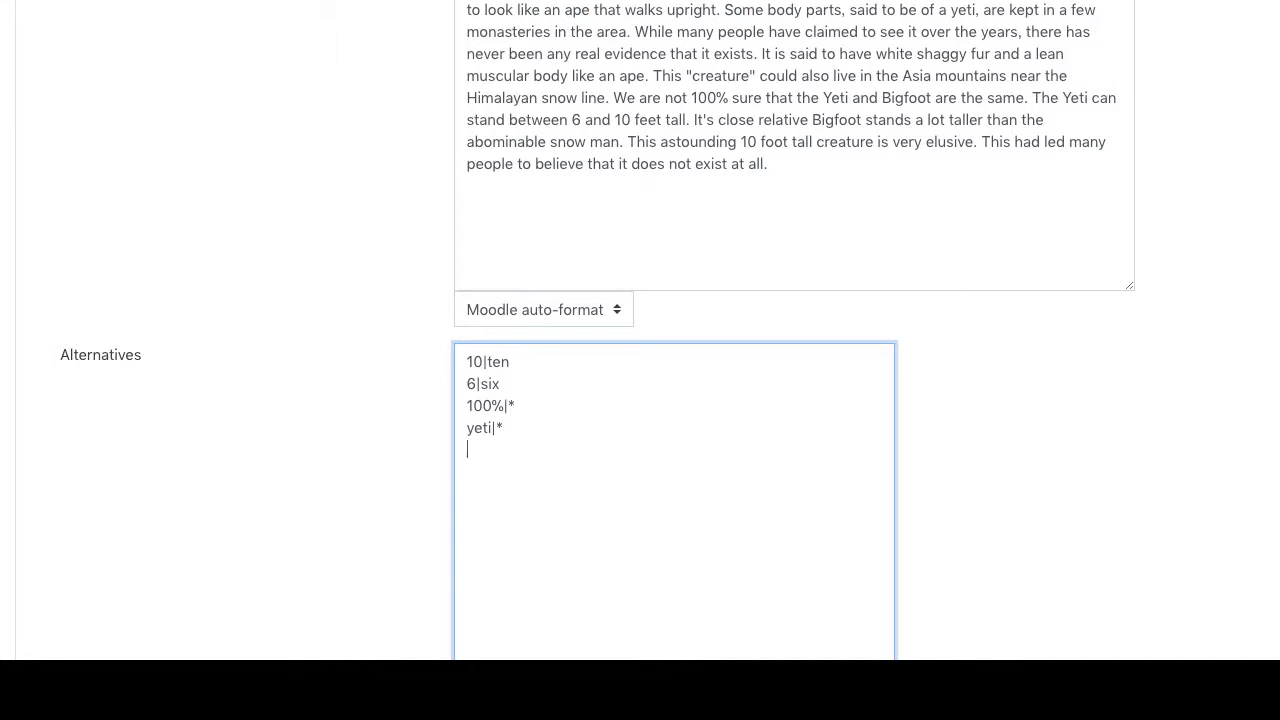
- Add 'himalaya|himalayan' on a new line in the Alternatives field
{"action": "type", "text": "himalaya|himalayan"}
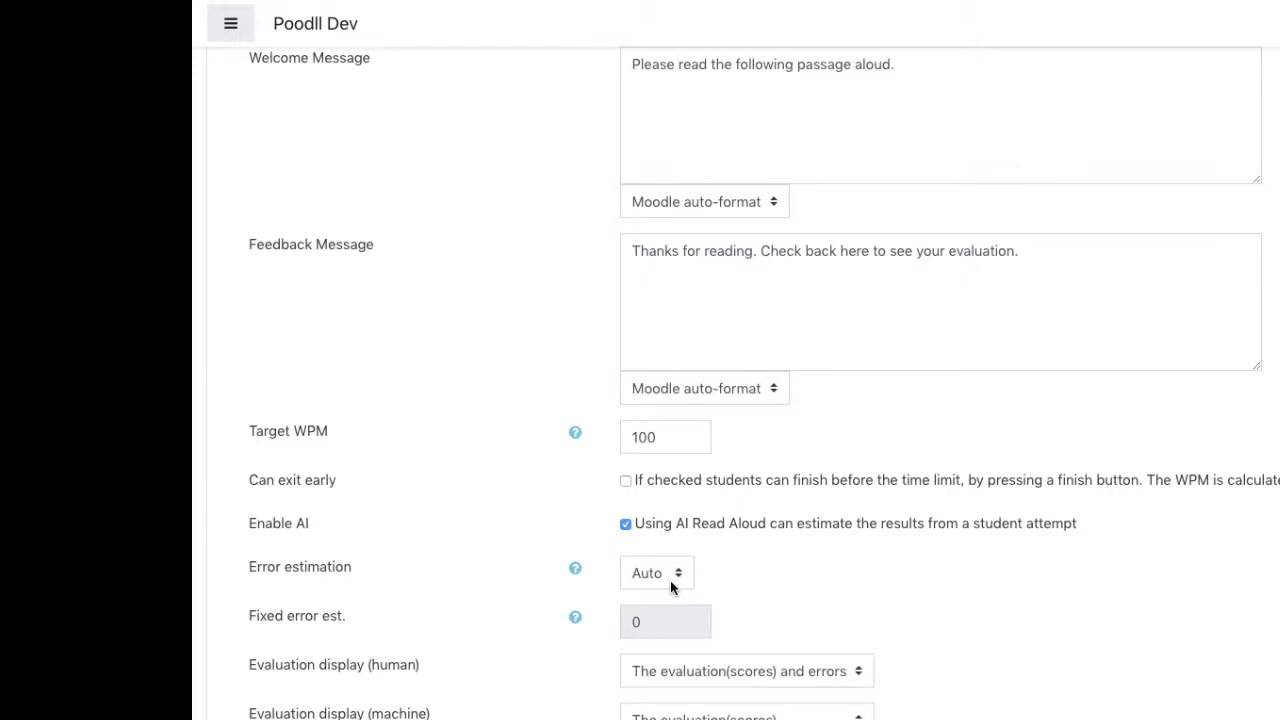
- Set error estimation to Fixed with an estimate of 5, then save and display the activity
{"action": "left_click", "coordinate": [671, 585]}
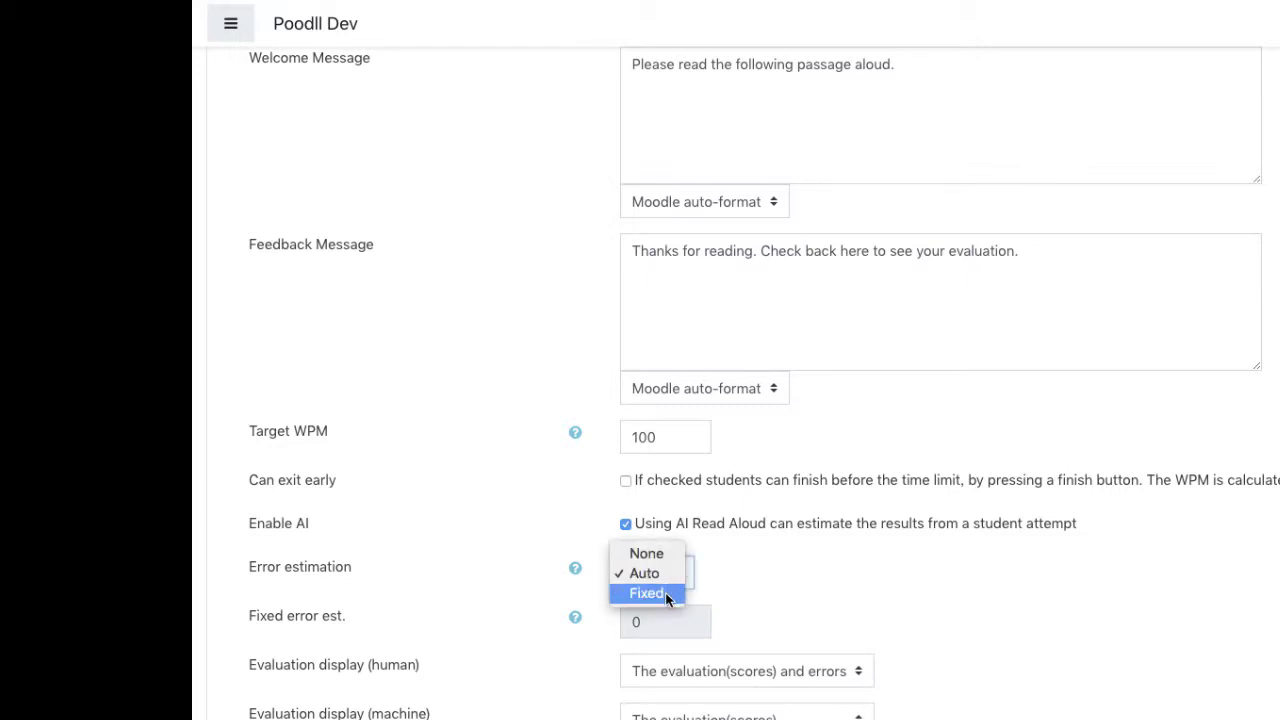
{"action": "left_click", "coordinate": [665, 592]}
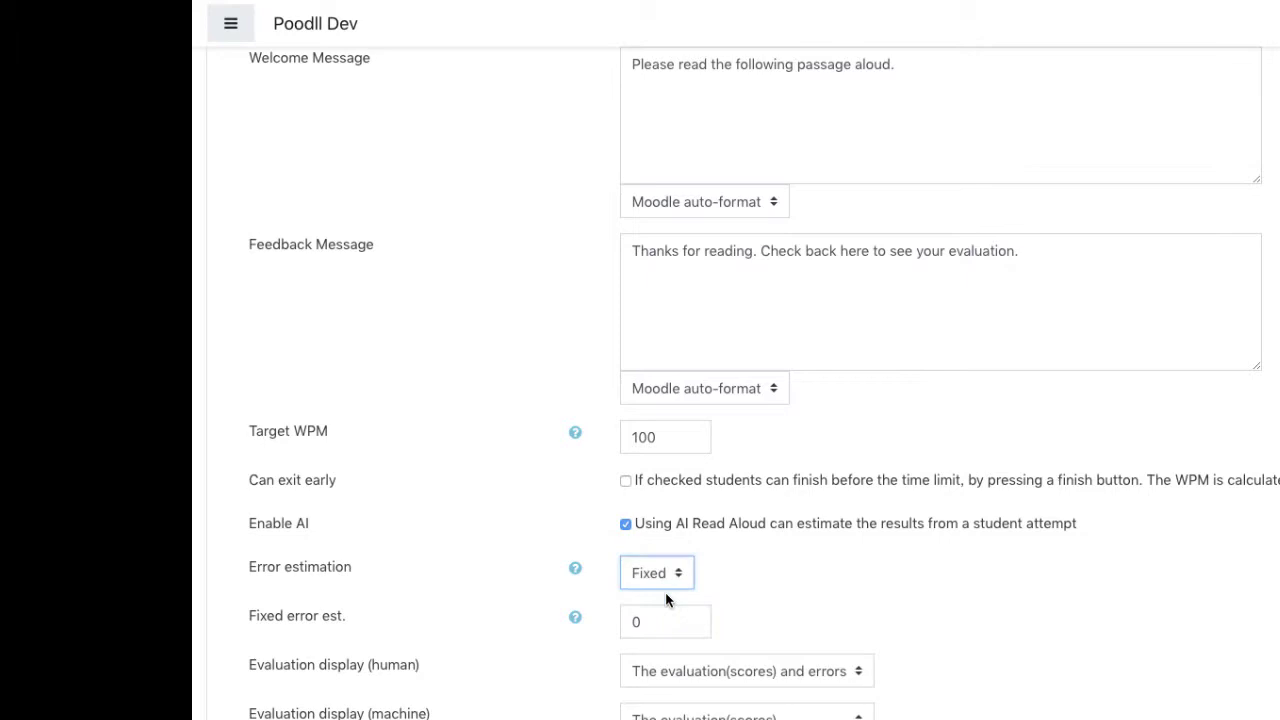
{"action": "left_click_drag", "start_coordinate": [662, 621], "coordinate": [625, 619]}
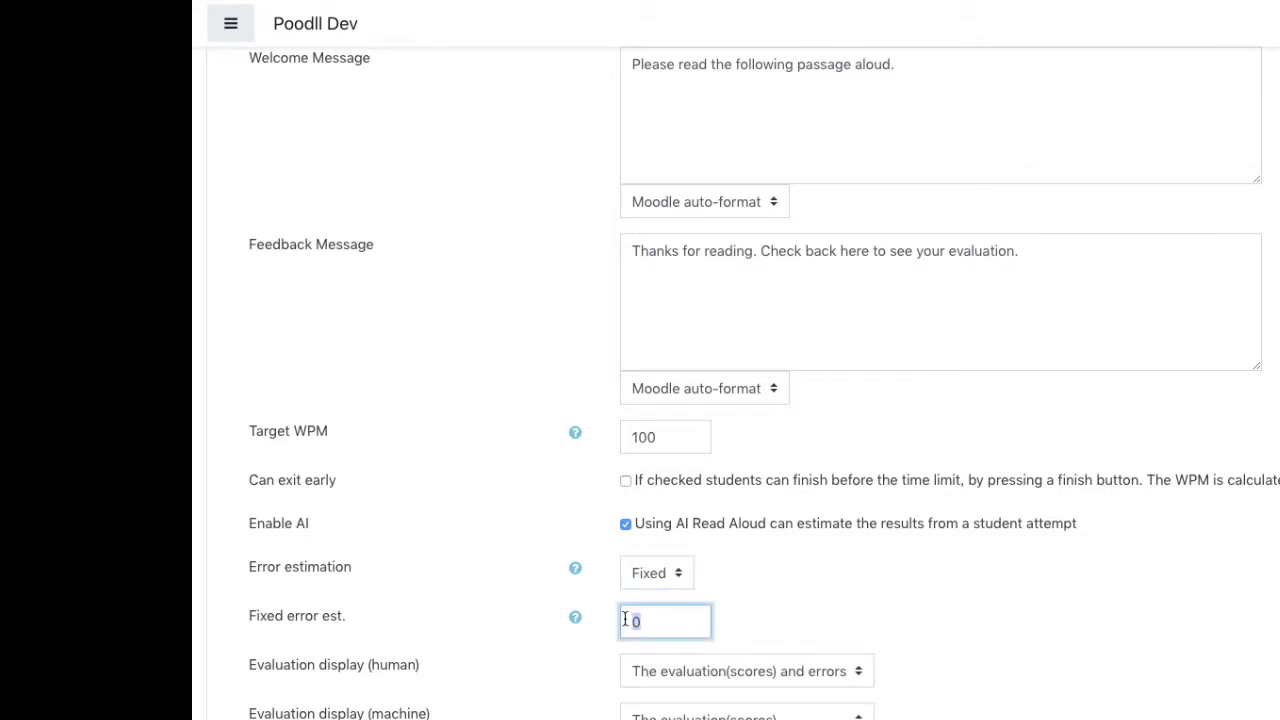
{"action": "type", "text": "5"}
{"action": "scroll", "coordinate": [1000, 697], "scroll_direction": "down", "scroll_amount": 5}
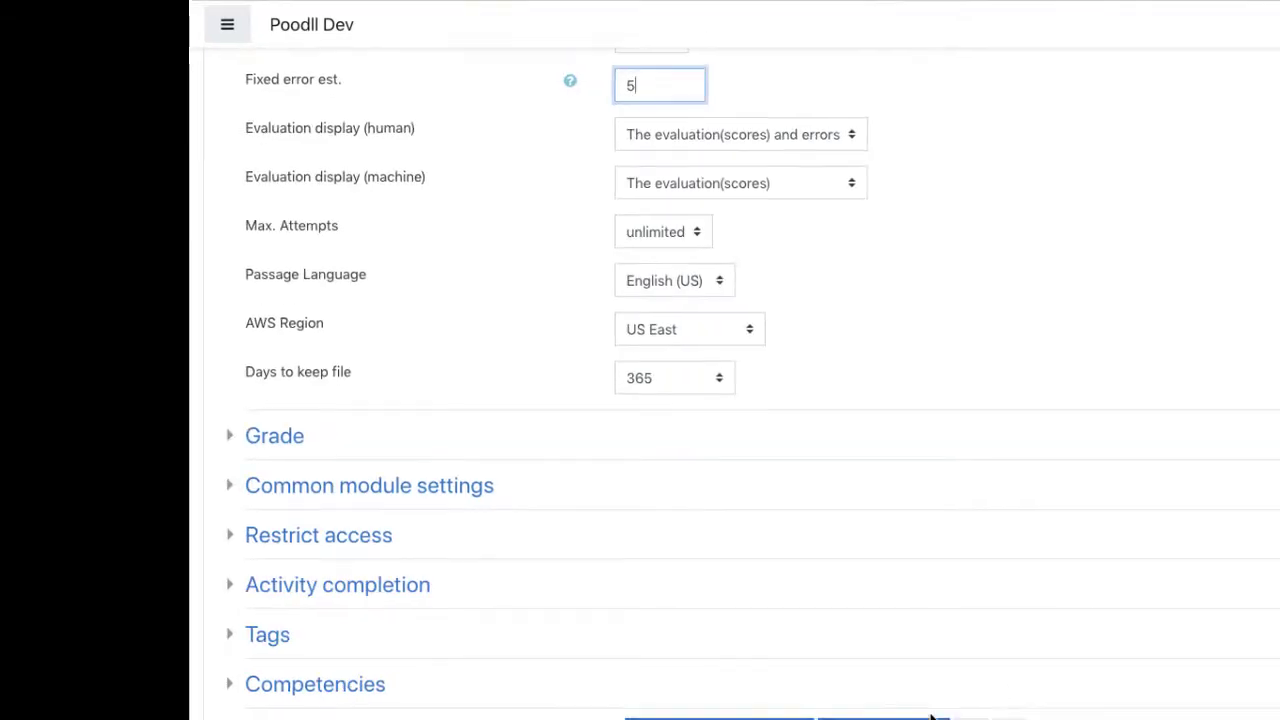
{"action": "left_click", "coordinate": [912, 718]}
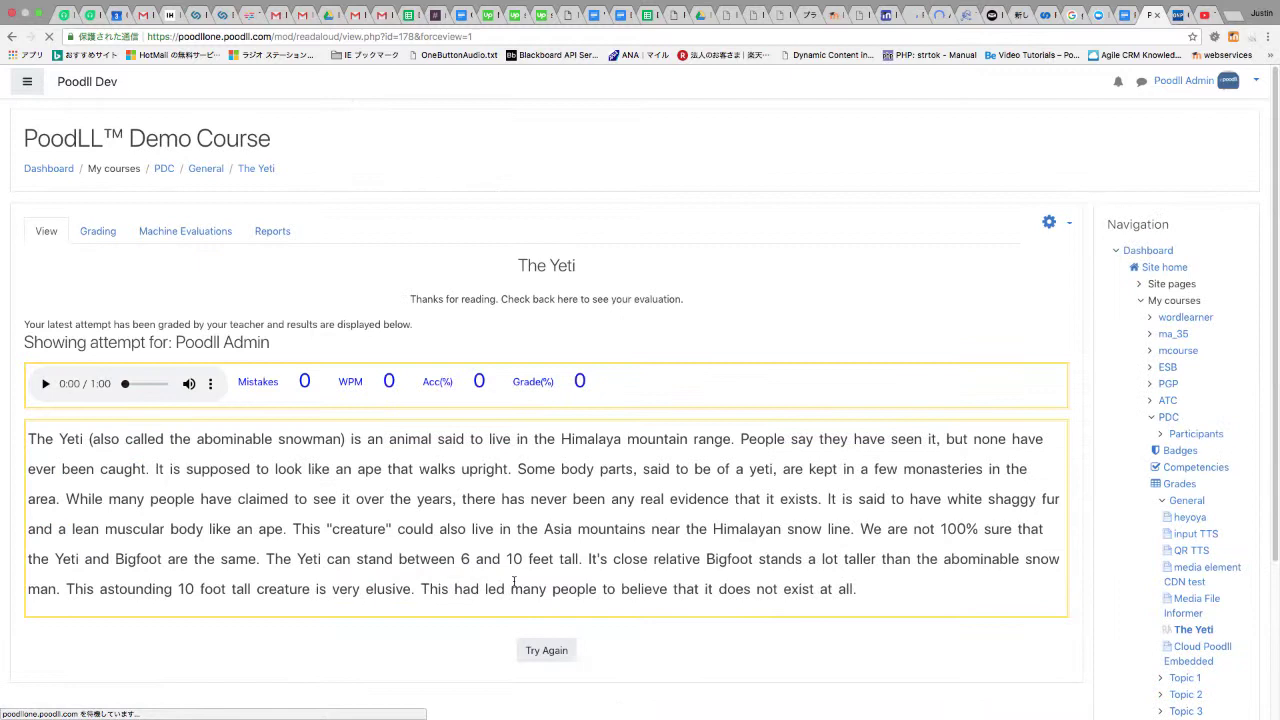
- Open the Machine Evaluations tab to list the students' reading attempts
{"action": "left_click", "coordinate": [166, 232]}
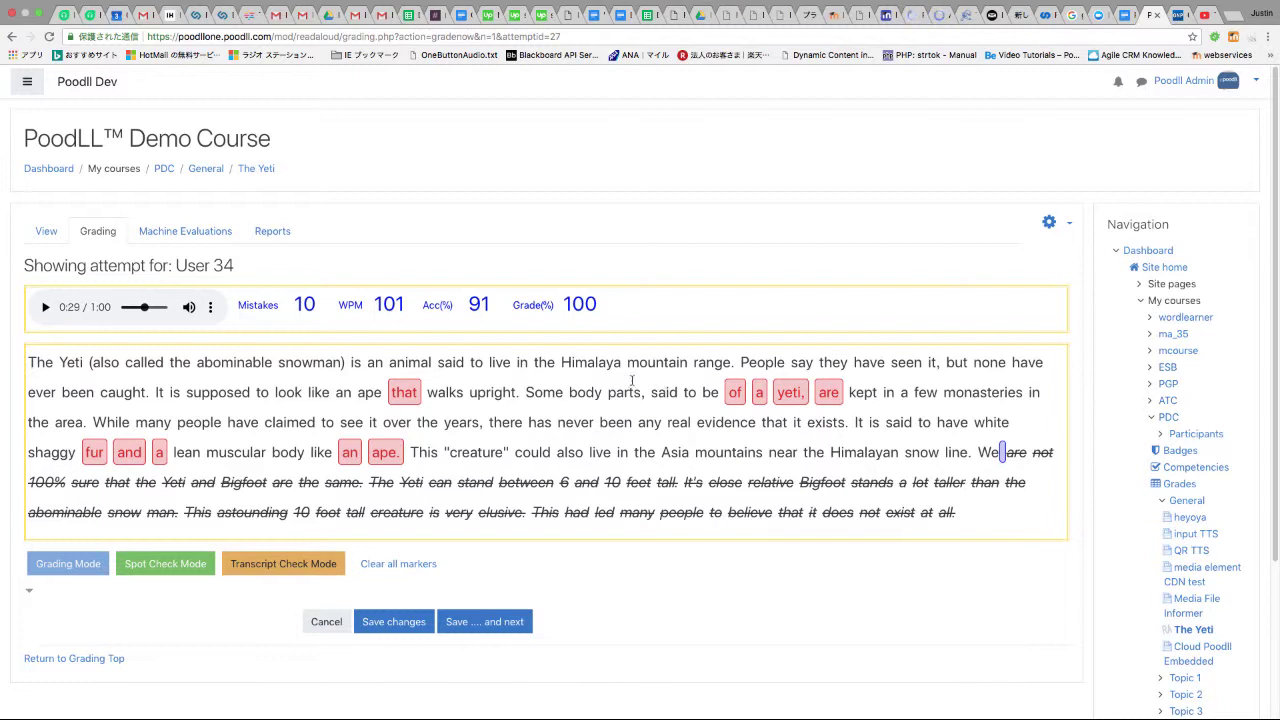
- In spot-check mode, listen to the audio at the flagged words 'that' and 'yeti,'
{"action": "left_click", "coordinate": [405, 392]}
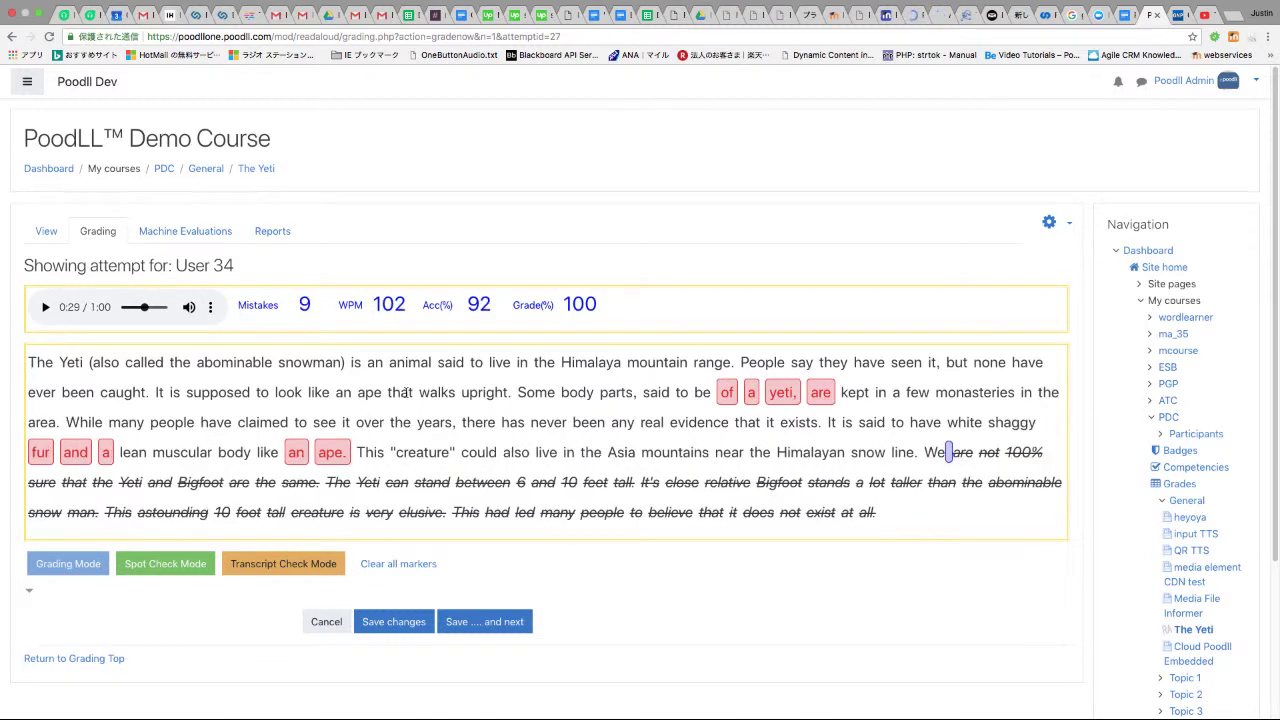
{"action": "left_click", "coordinate": [405, 392]}
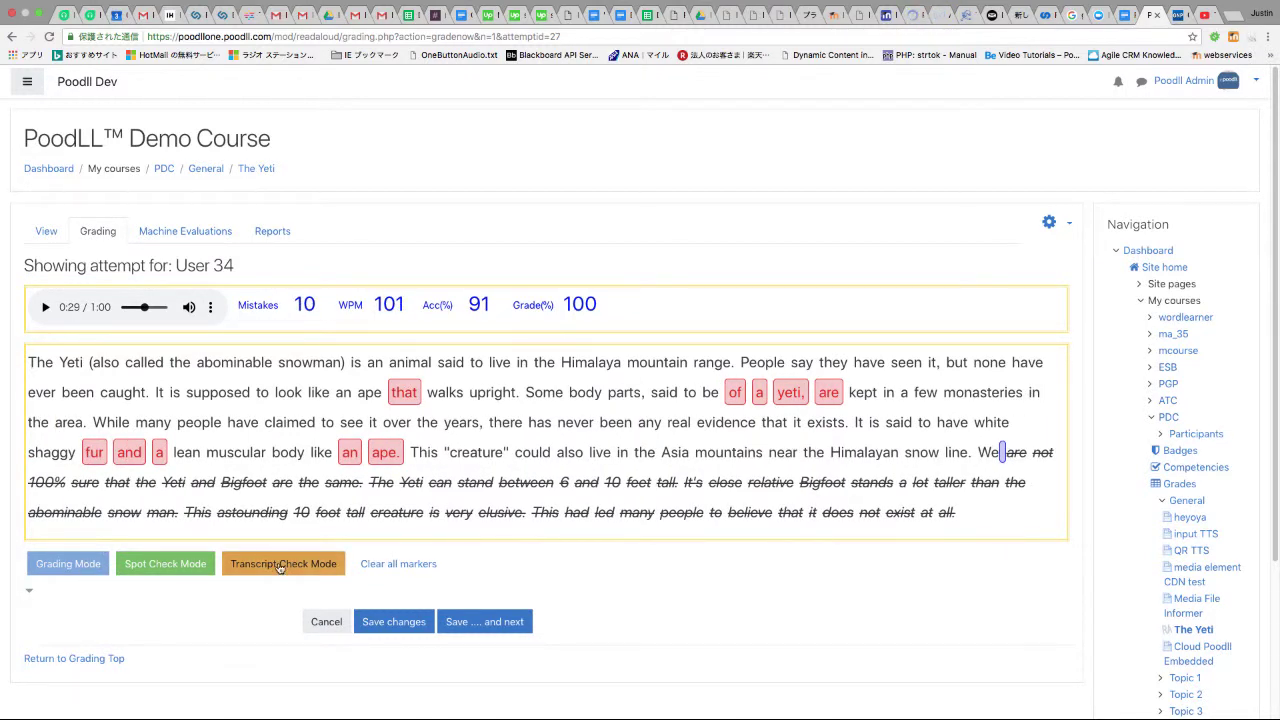
{"action": "left_click", "coordinate": [191, 563]}
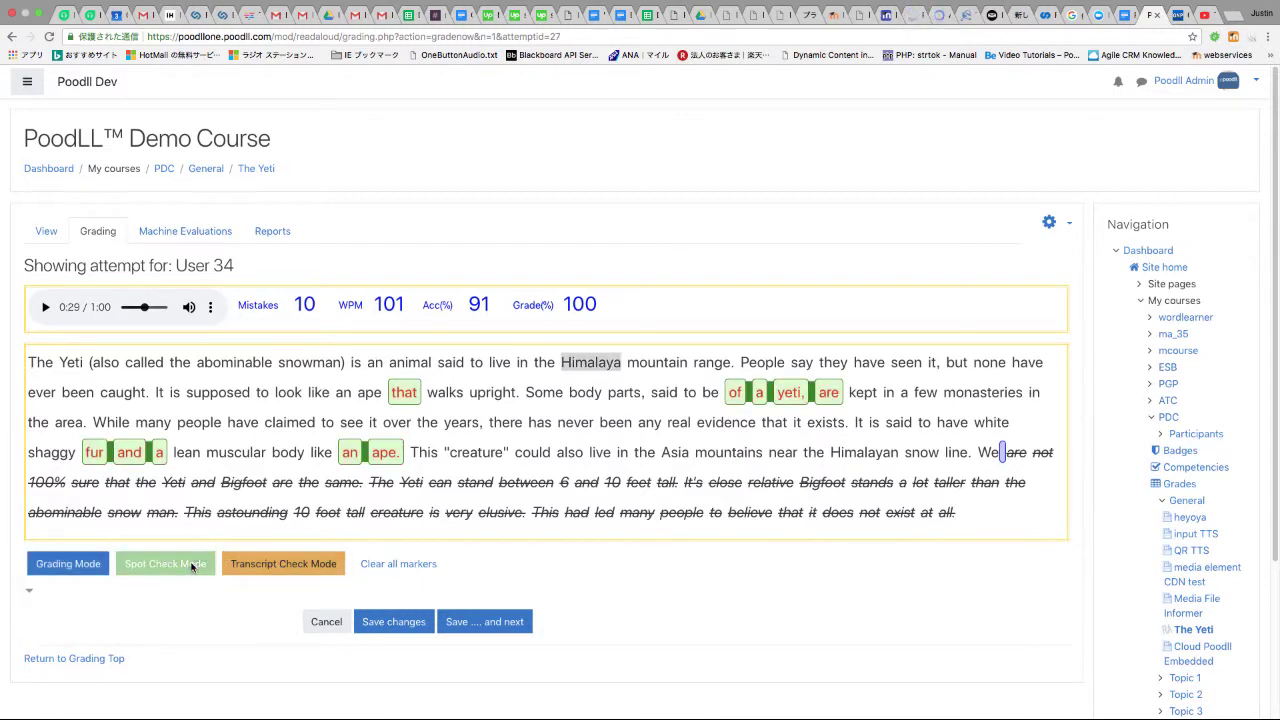
{"action": "left_click", "coordinate": [405, 392]}
{"action": "left_click", "coordinate": [787, 393]}
{"action": "left_click", "coordinate": [791, 393]}
- Unmark the falsely flagged words 'of', 'a', 'yeti,' and 'are' in grading mode
{"action": "left_click", "coordinate": [84, 565]}
{"action": "left_click", "coordinate": [735, 393]}
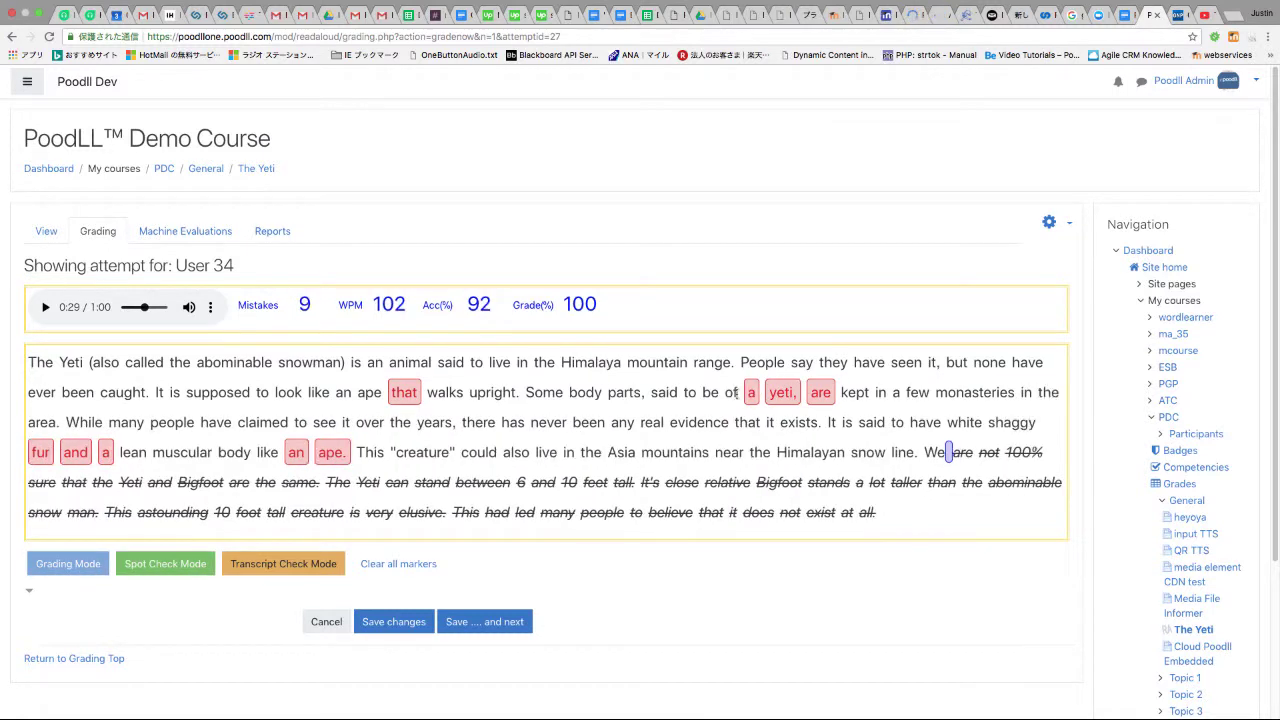
{"action": "left_click", "coordinate": [748, 392]}
{"action": "left_click", "coordinate": [770, 392]}
{"action": "left_click", "coordinate": [800, 392]}
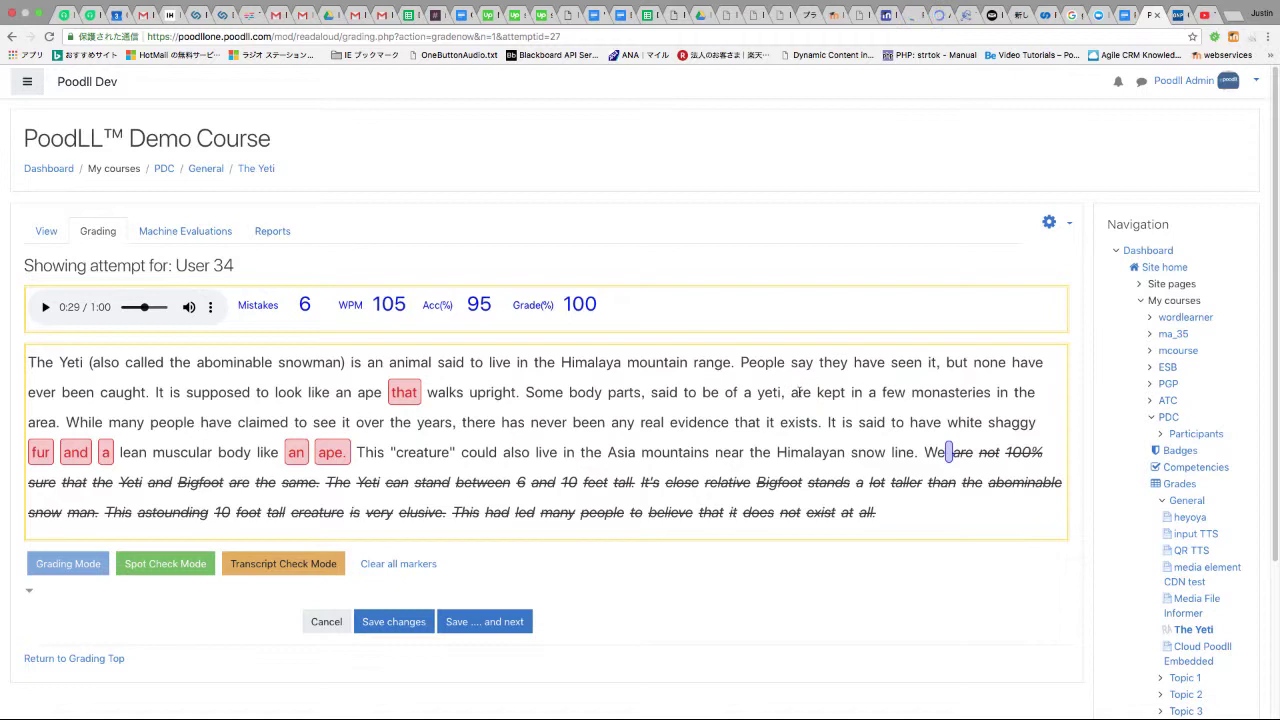
- Spot-check the word 'and', then unmark 'fur', 'and' and 'a'
{"action": "left_click", "coordinate": [183, 566]}
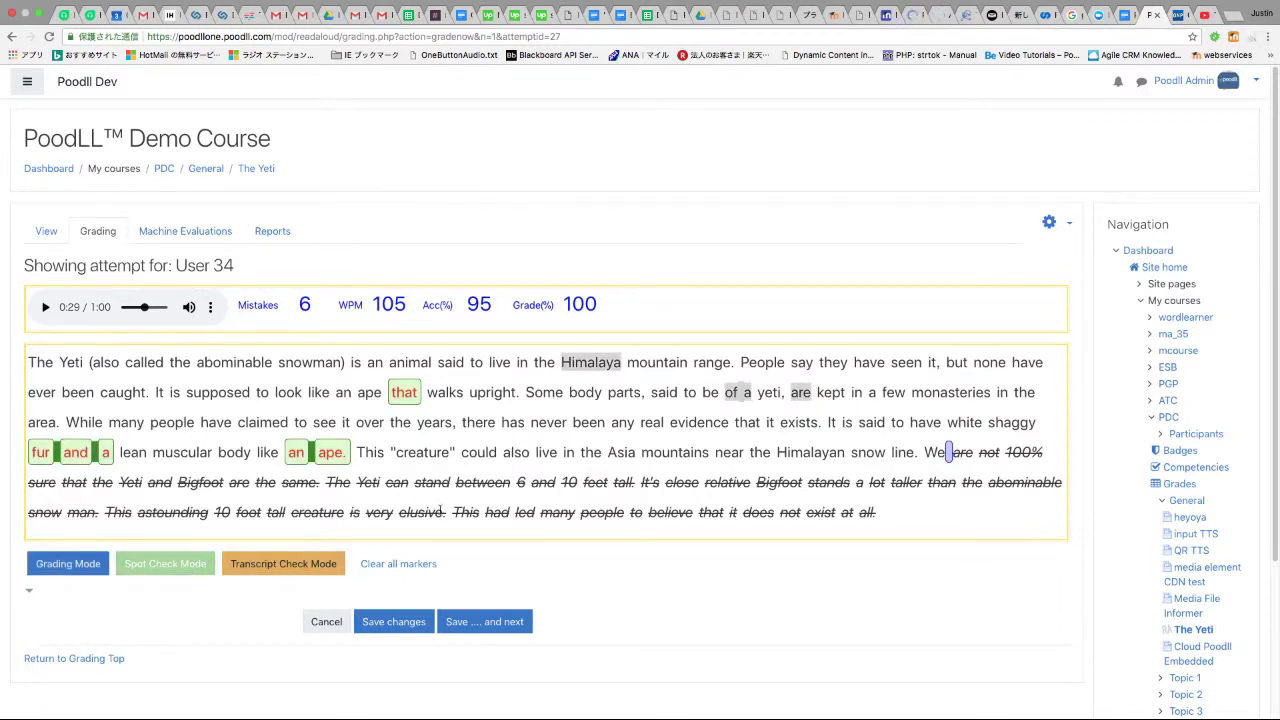
{"action": "left_click", "coordinate": [73, 454]}
{"action": "left_click", "coordinate": [62, 564]}
{"action": "left_click", "coordinate": [40, 452]}
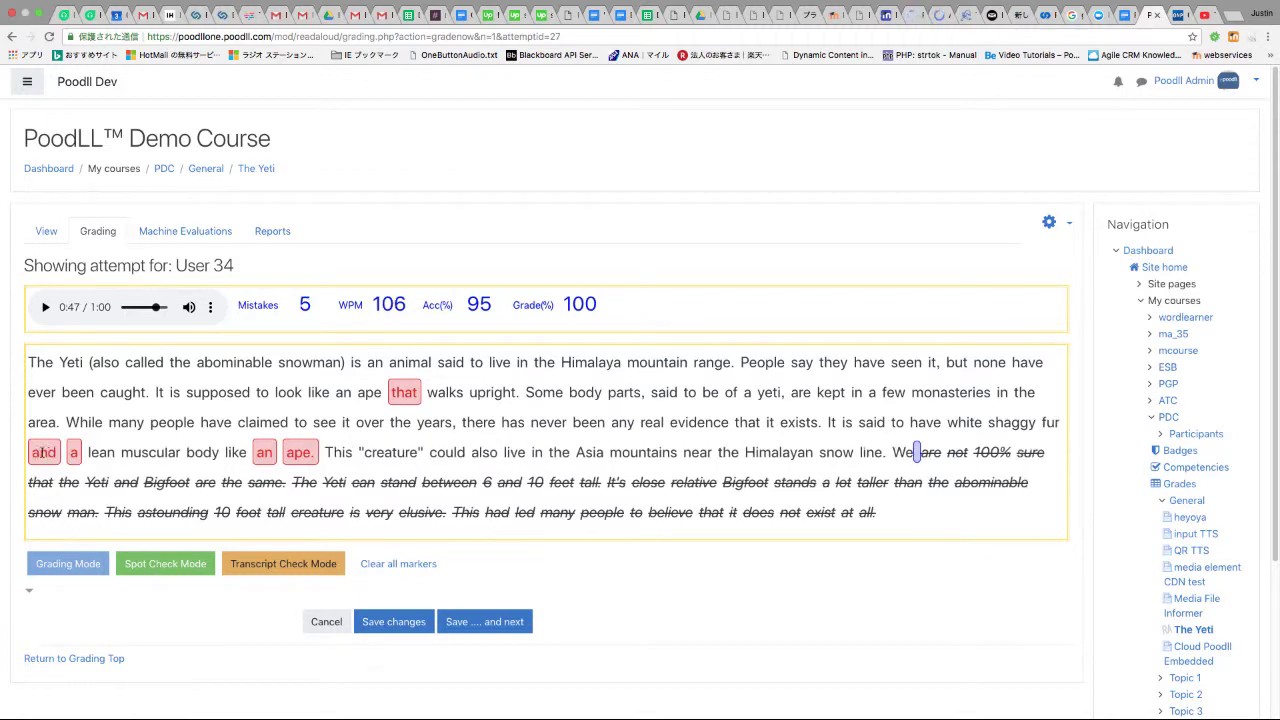
{"action": "left_click", "coordinate": [55, 452]}
{"action": "left_click", "coordinate": [63, 453]}
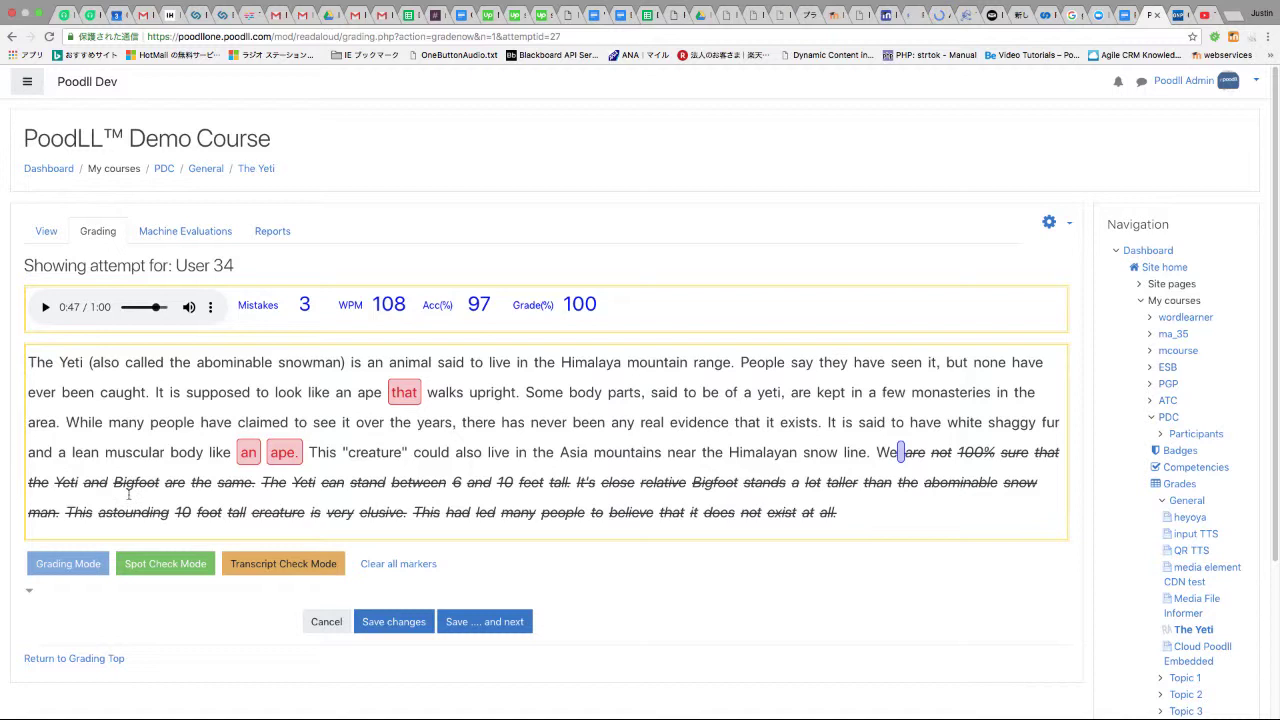
- Save the corrected grading, leaving 3 mistakes at 97% accuracy
{"action": "left_click", "coordinate": [396, 622]}
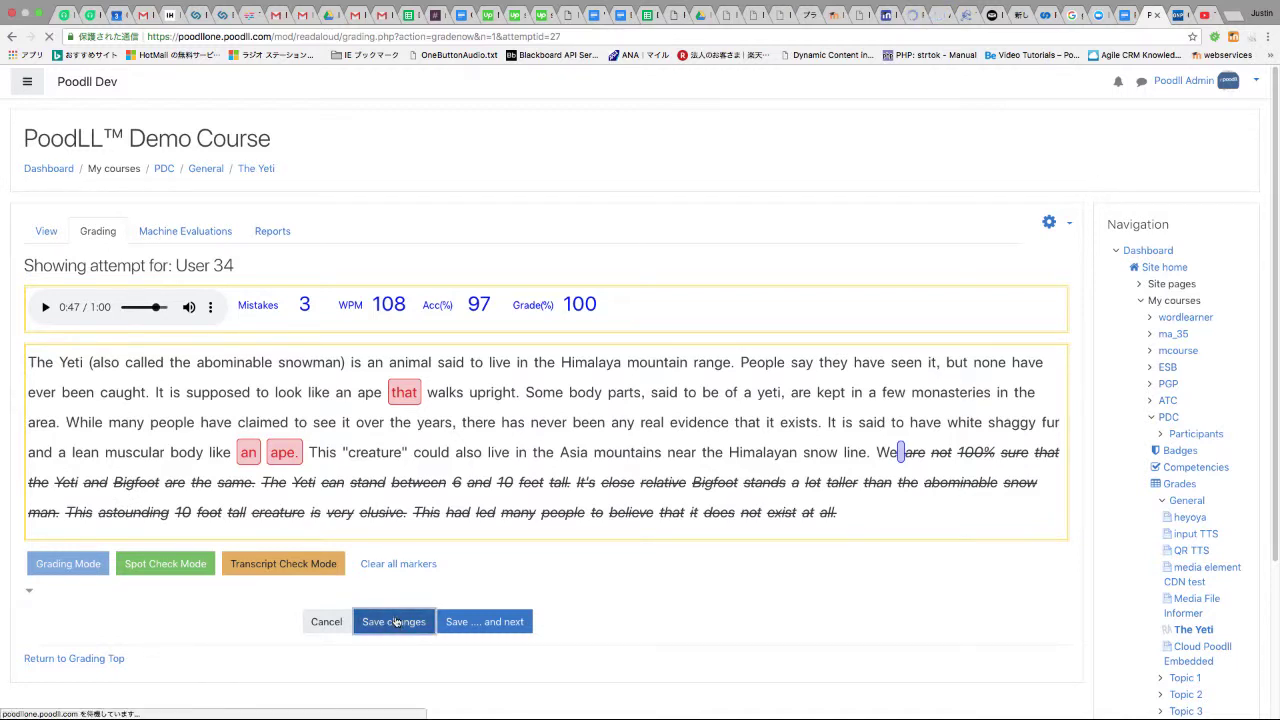